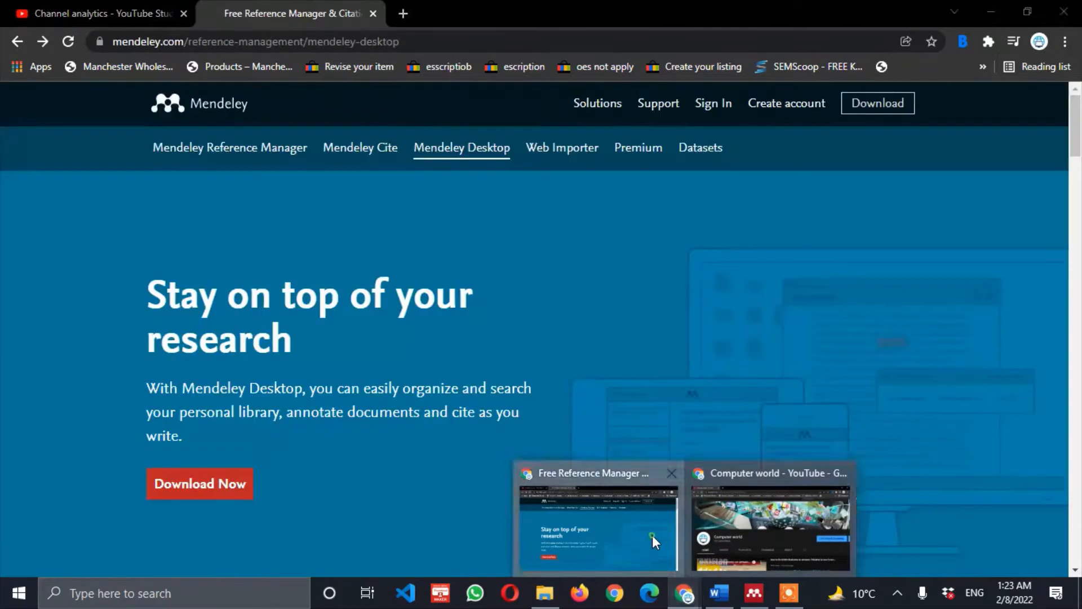
Open the download page for Mendeley Desktop for Windows from the mendeley.com Mendeley Desktop page
click(651, 535)
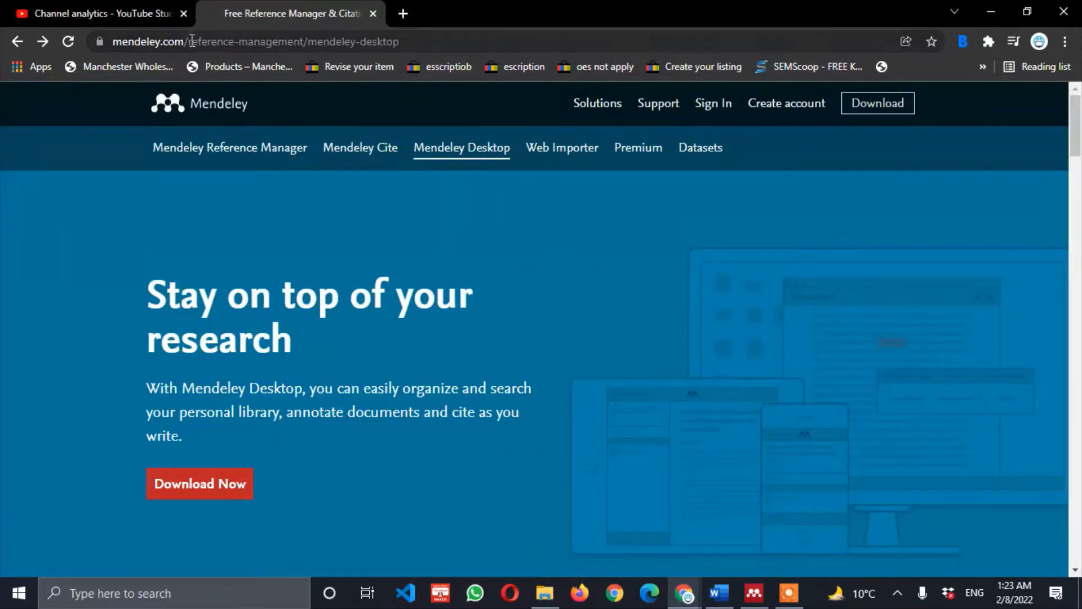
drag(186, 41, 95, 44)
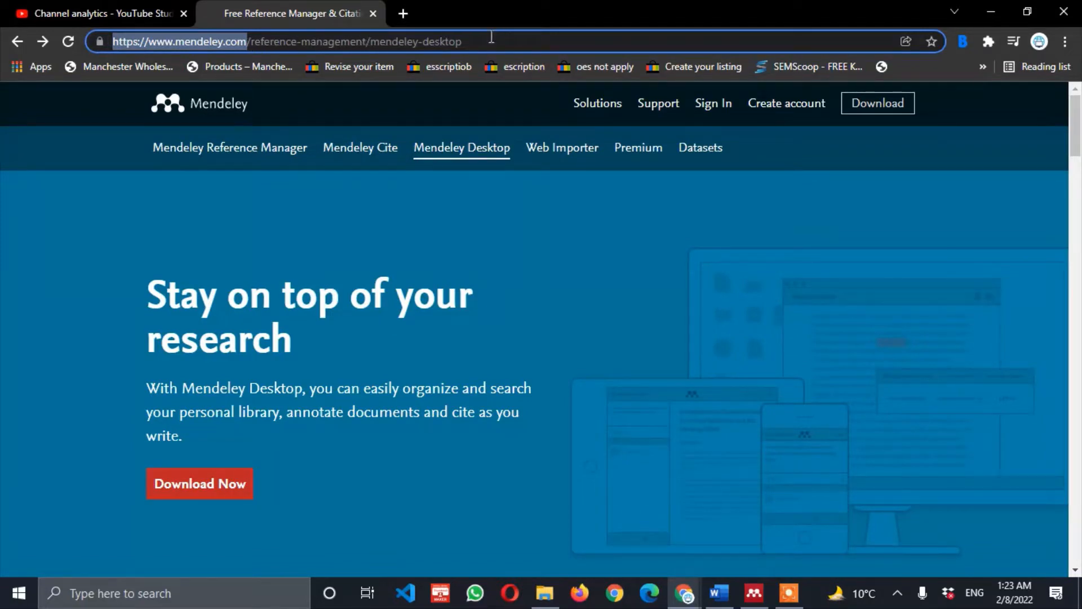
drag(487, 38, 99, 31)
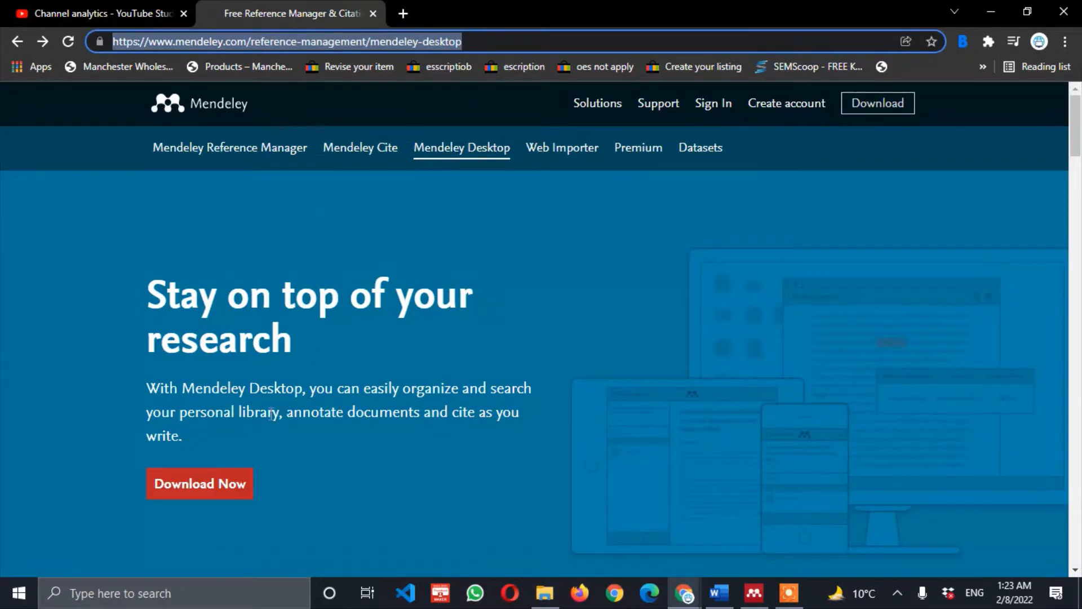
click(193, 483)
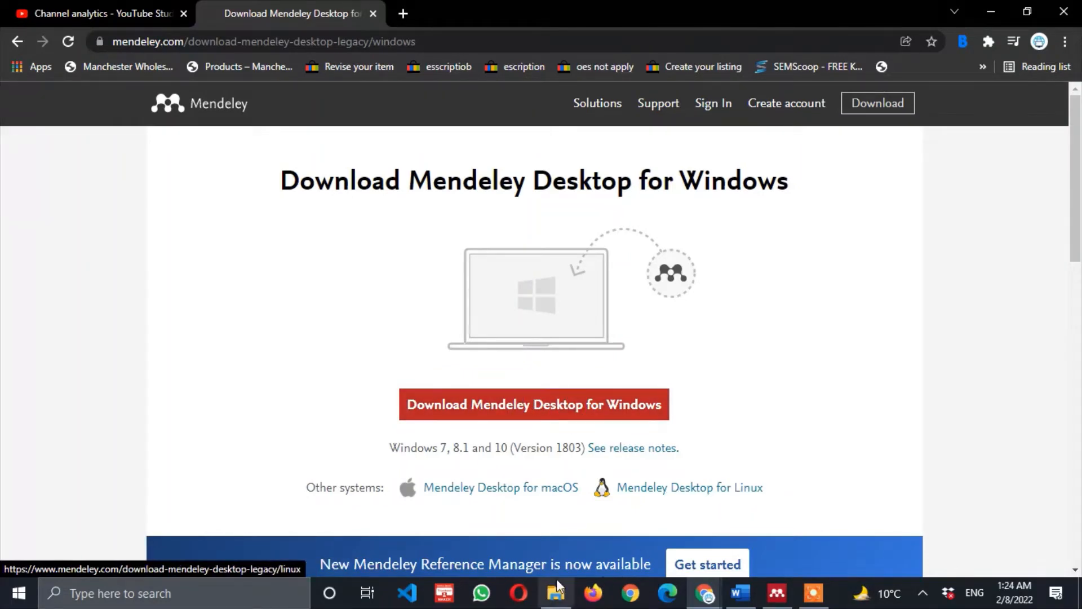
Launch the Mendeley-Desktop-1.19.8-win32 installer from the Downloads folder and quit its setup wizard
click(555, 593)
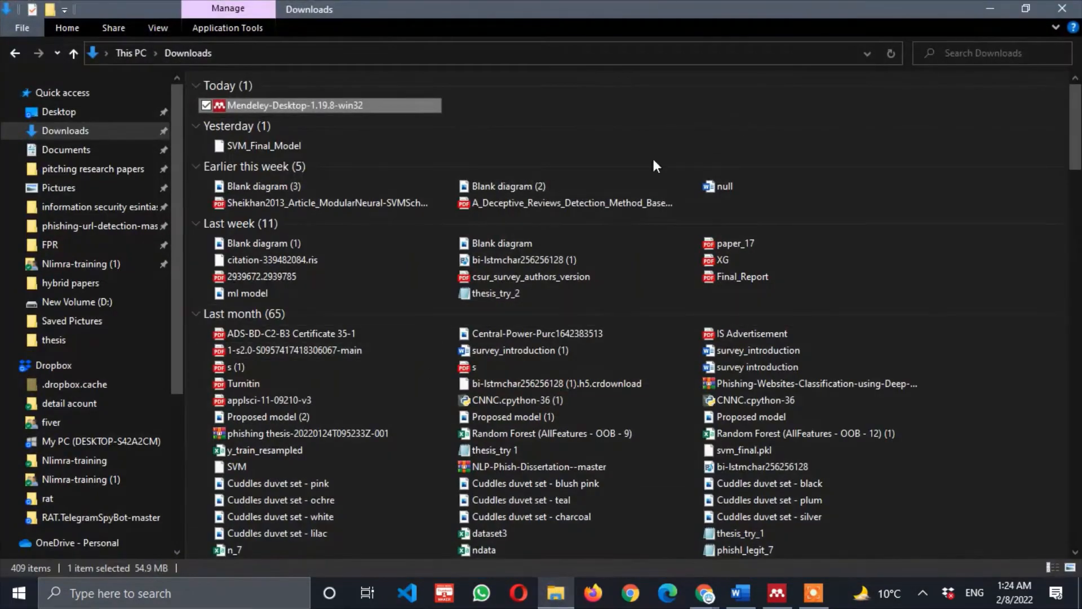
click(302, 106)
double_click(303, 106)
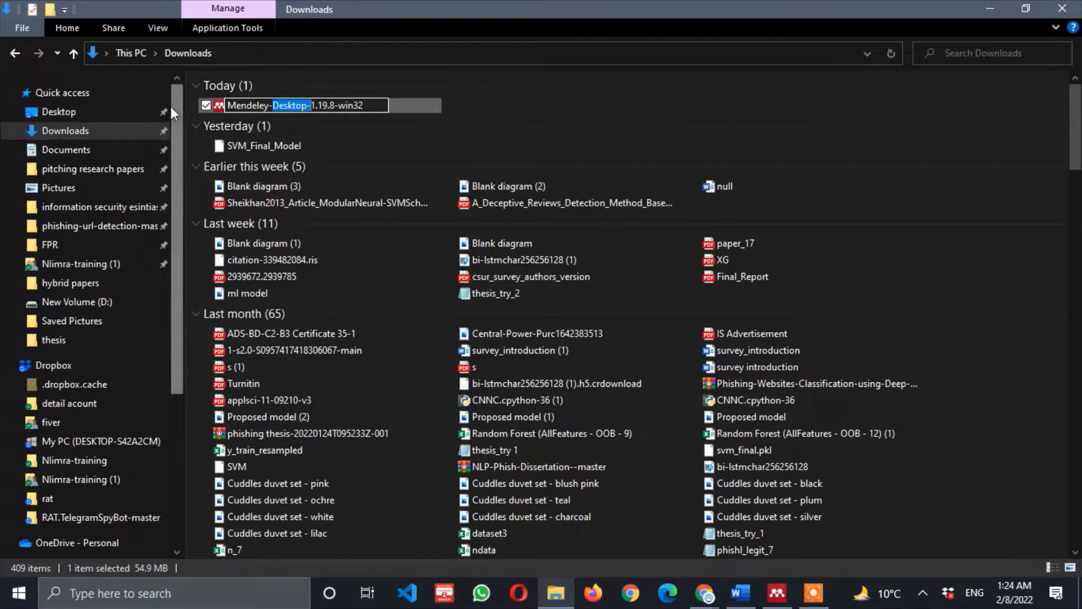
click(219, 105)
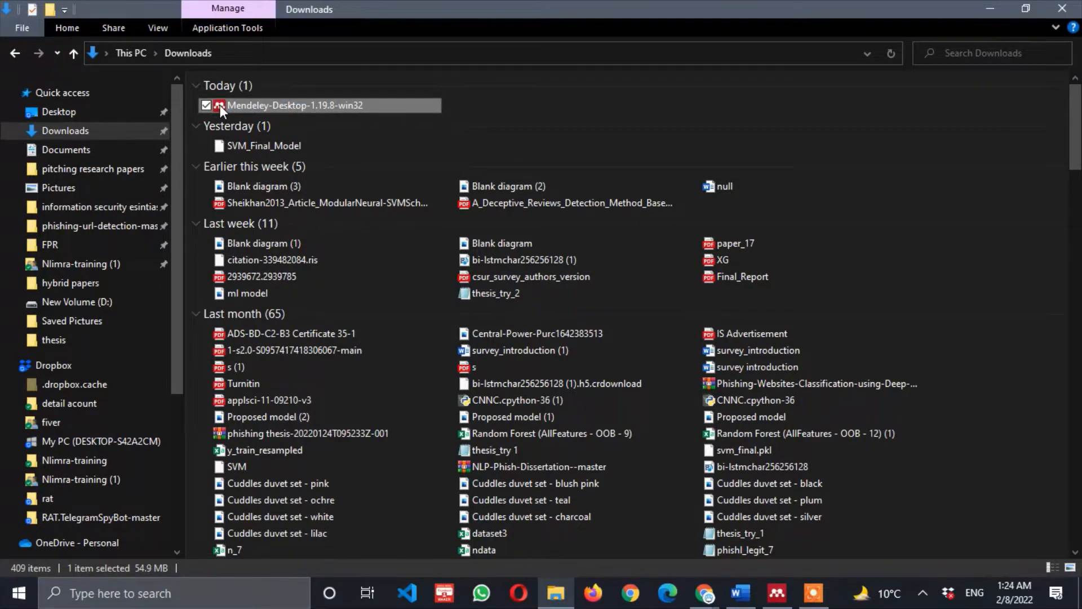
double_click(220, 105)
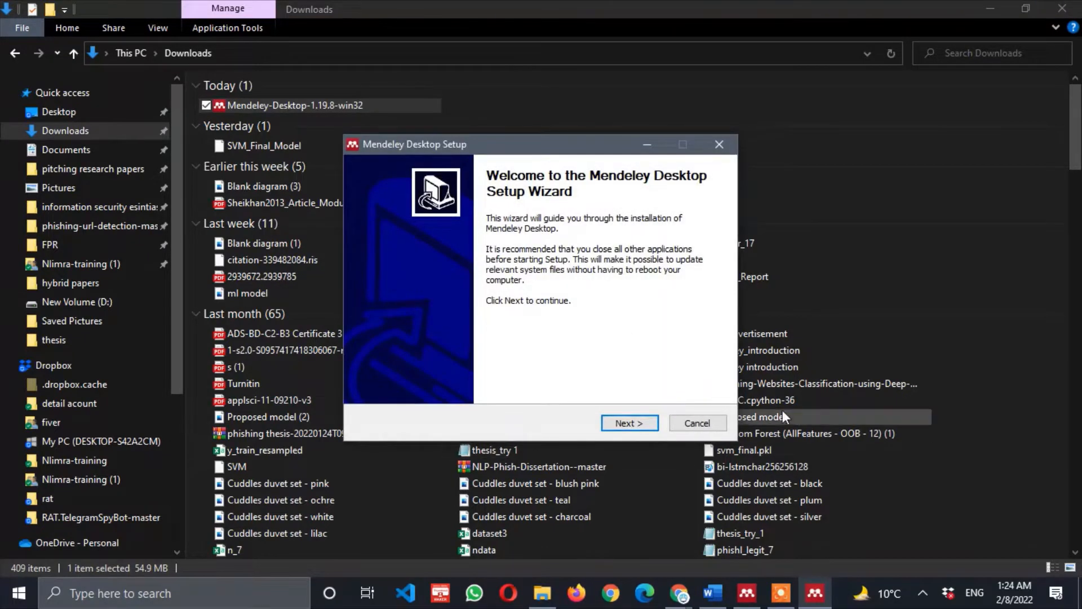
click(707, 426)
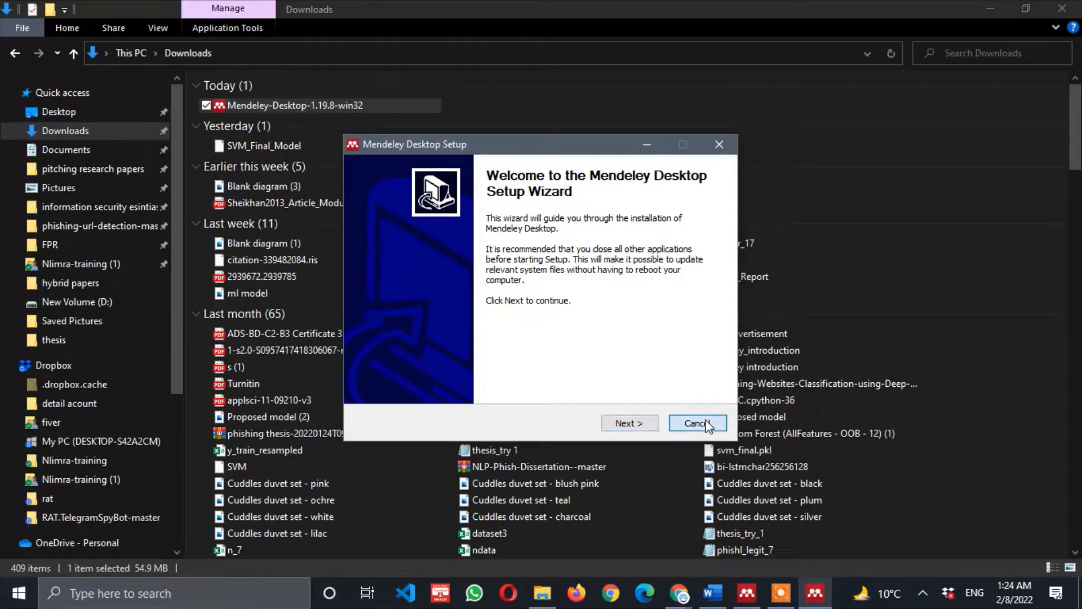
click(592, 347)
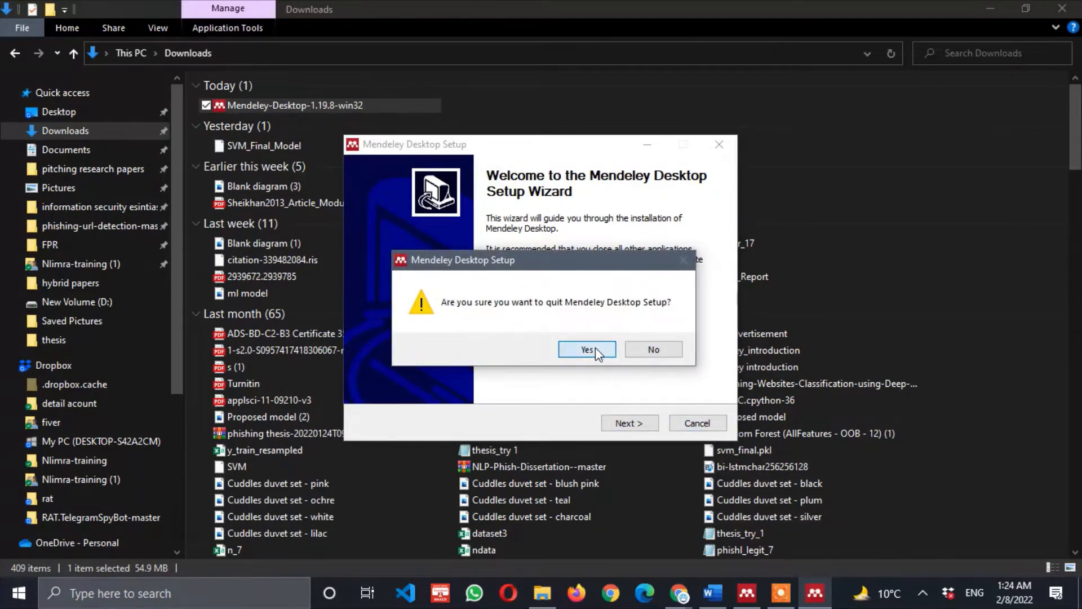
Switch to Mendeley Desktop and install the MS Word plugin, letting it close Word and saving the changes to the work document
click(780, 592)
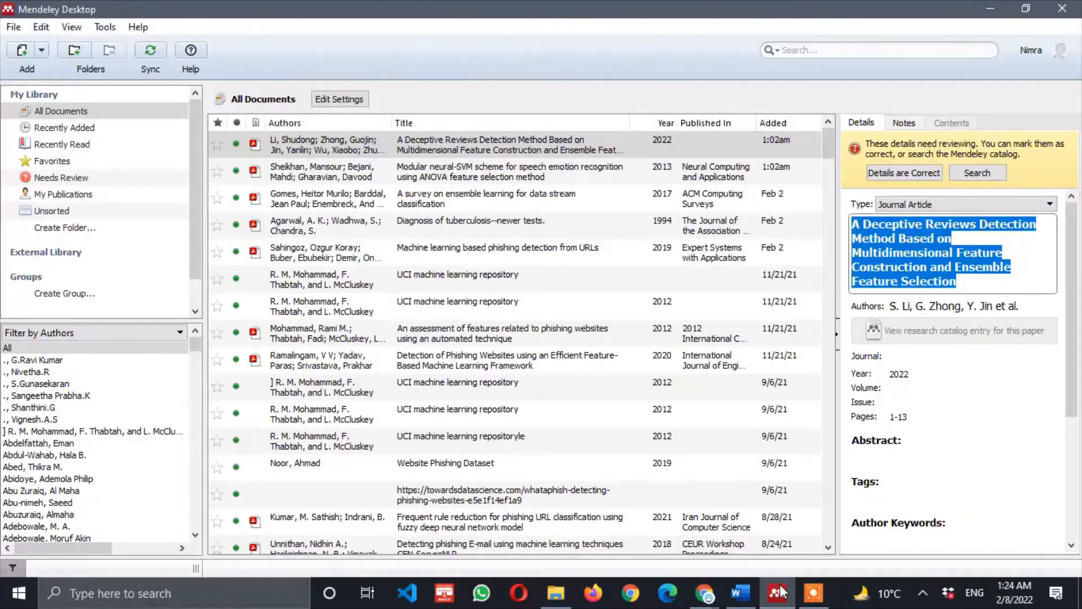
click(1046, 381)
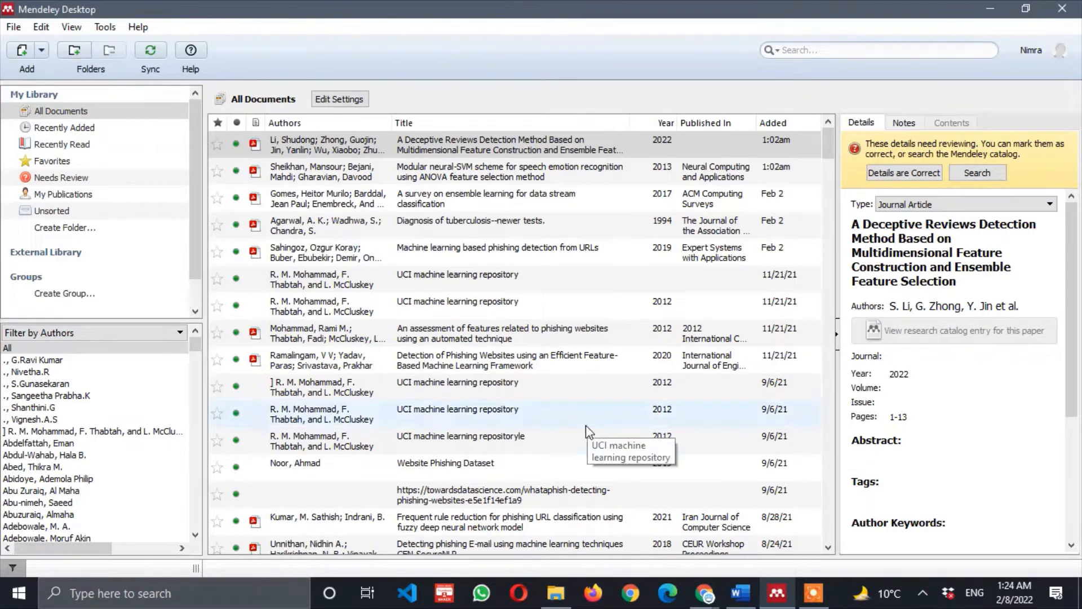
mouse_move(809, 606)
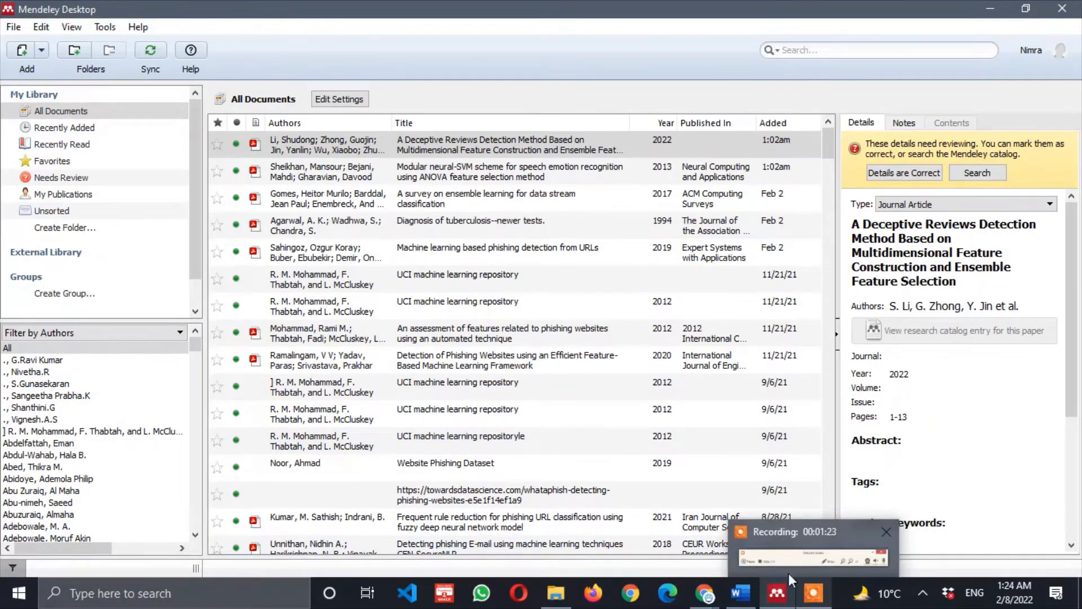
mouse_move(765, 562)
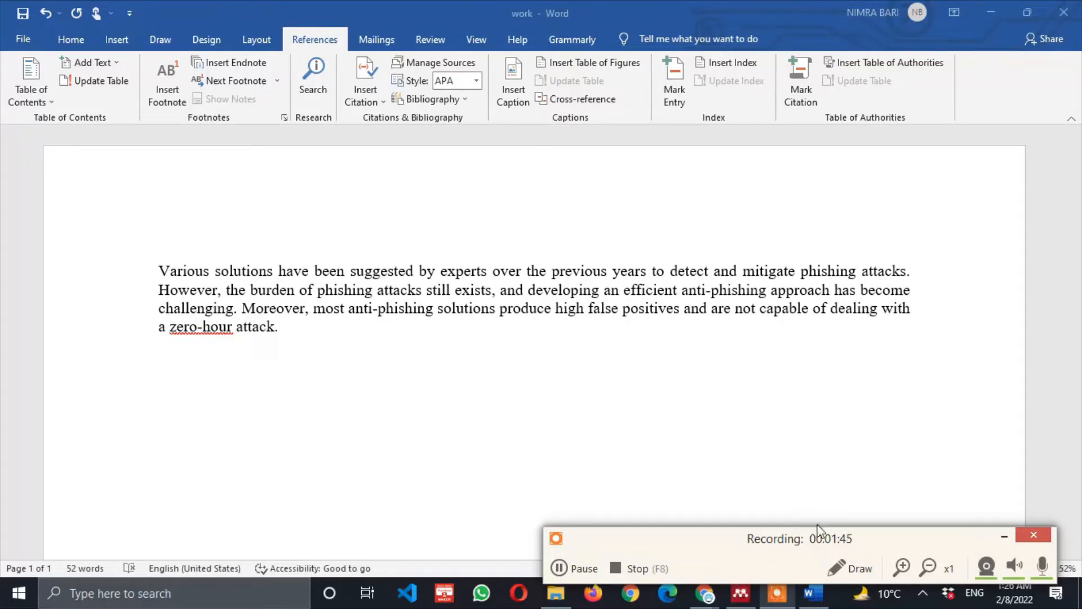
click(739, 592)
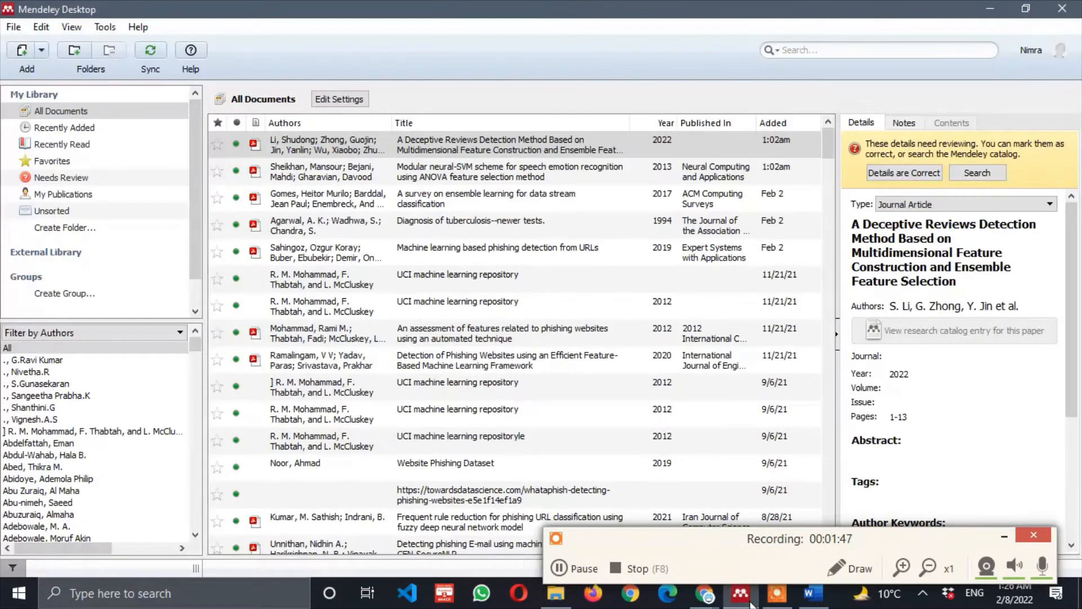
click(113, 28)
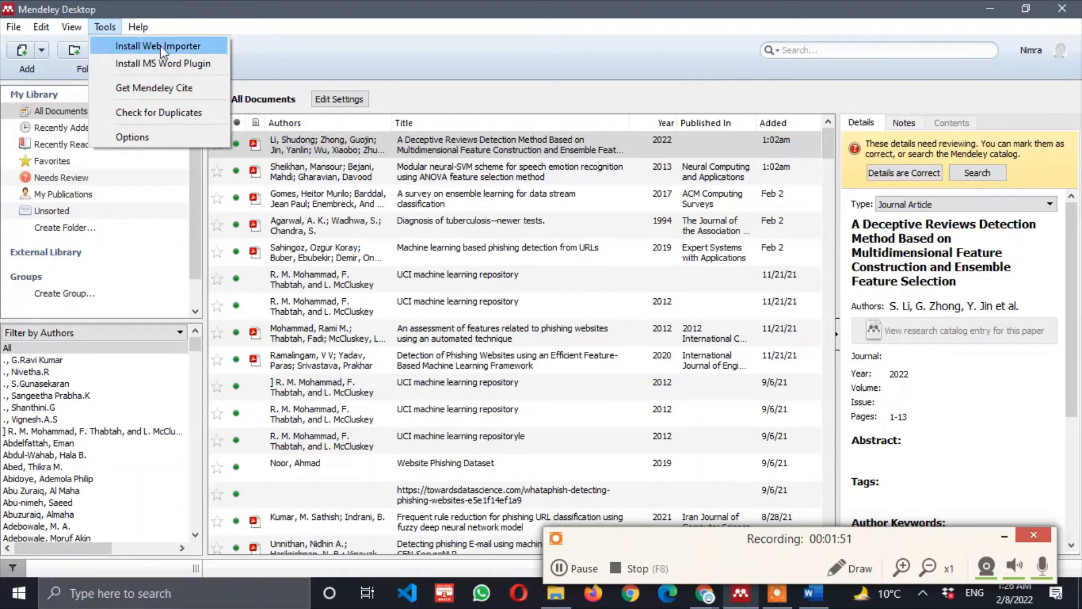
click(193, 67)
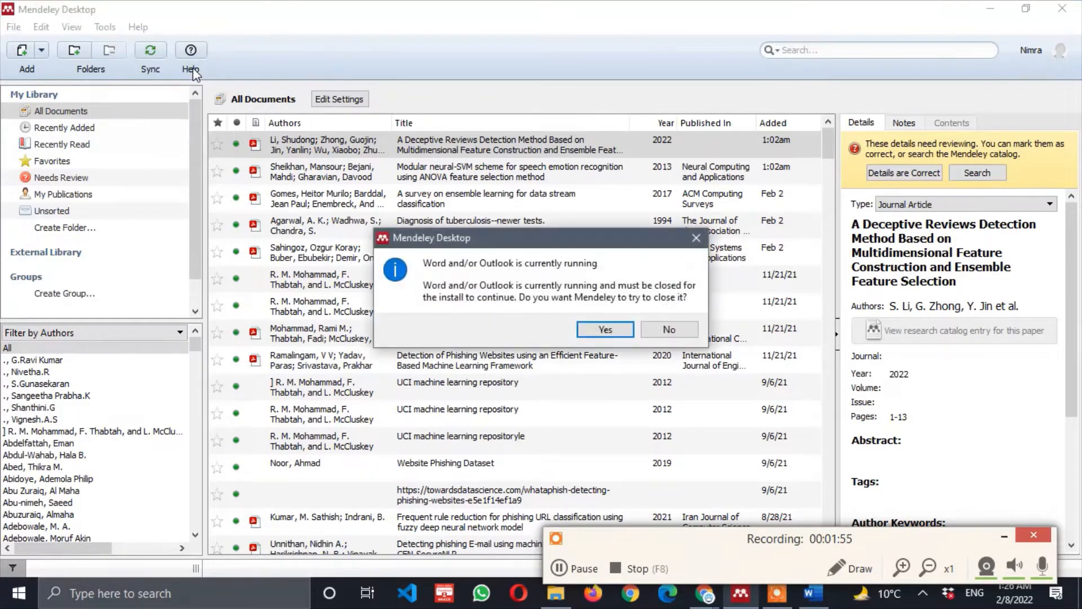
click(604, 331)
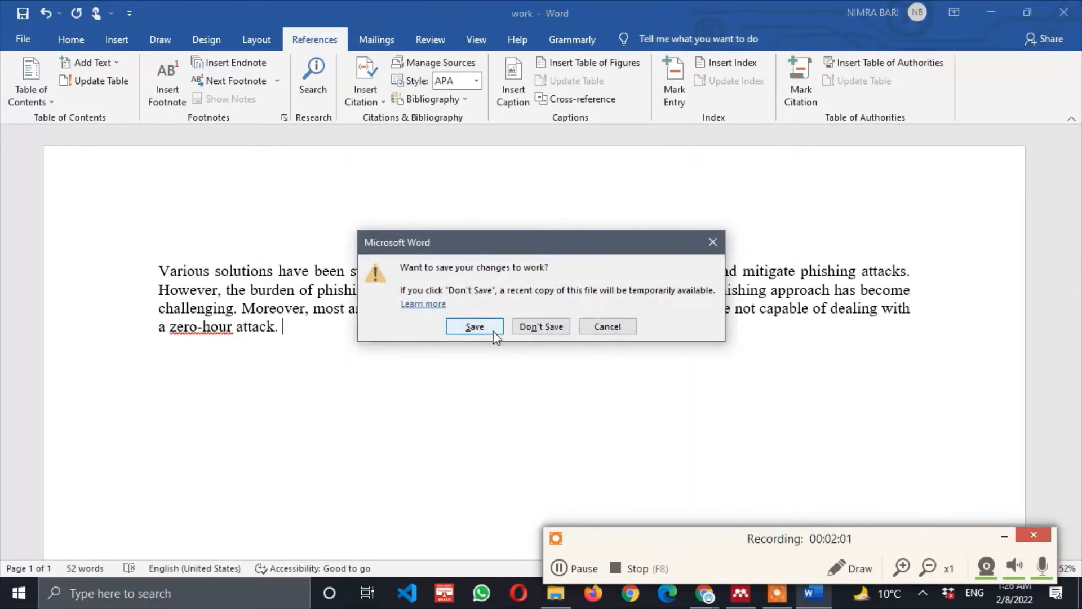
click(490, 332)
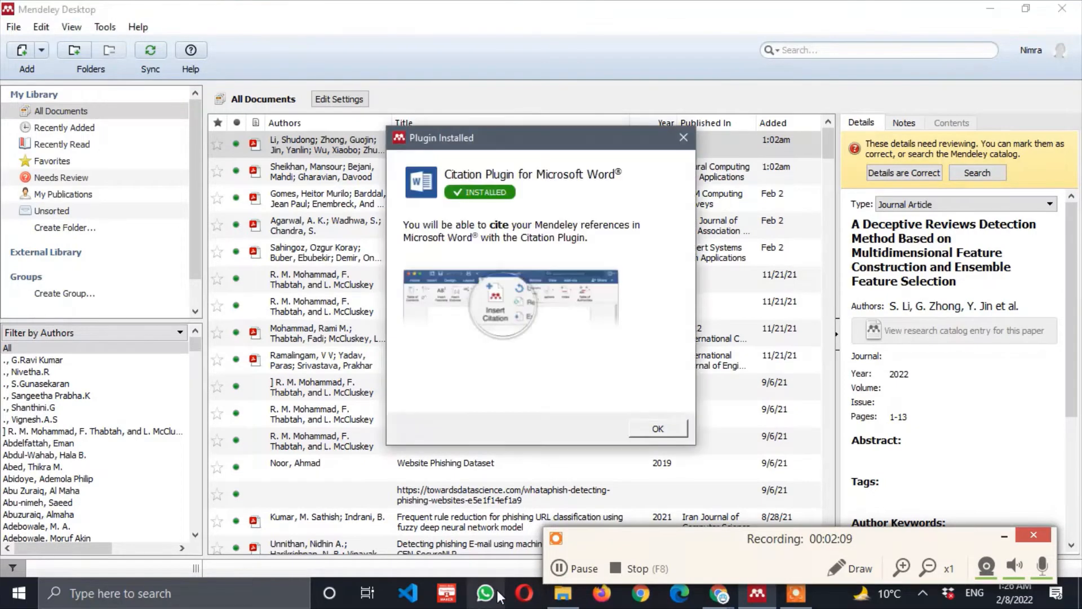
click(654, 428)
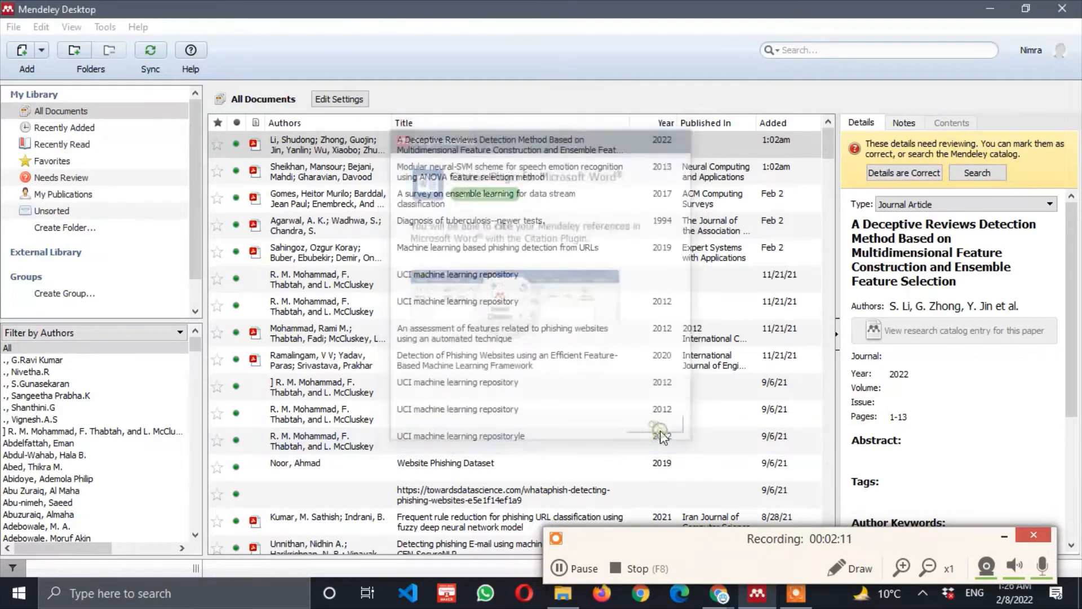
Minimize Mendeley Desktop, reopen the work document from the desktop in Word, and display its Mendeley citation tools
click(990, 8)
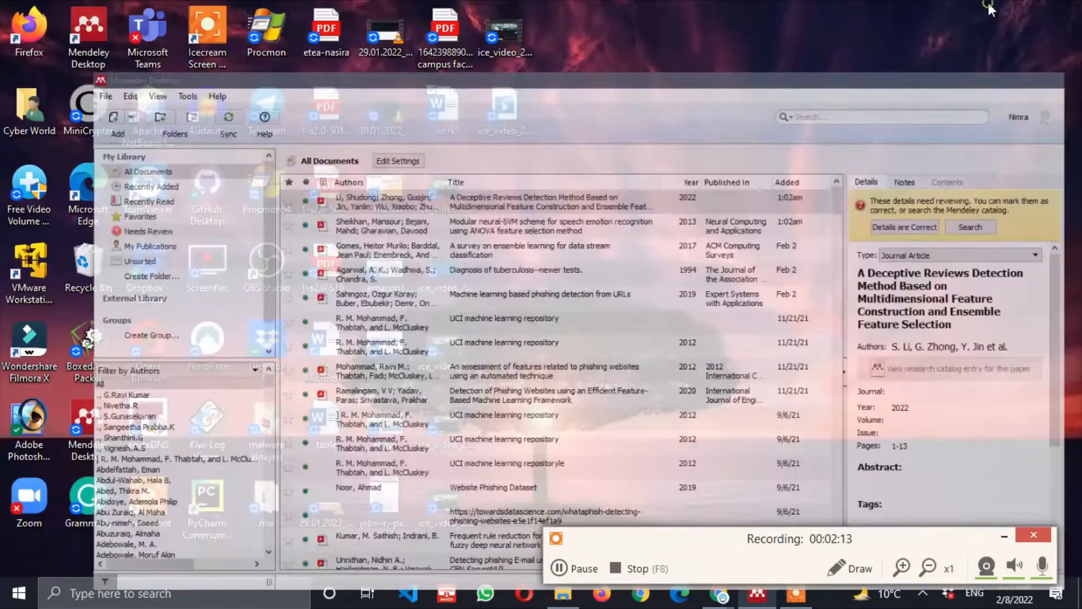
double_click(454, 115)
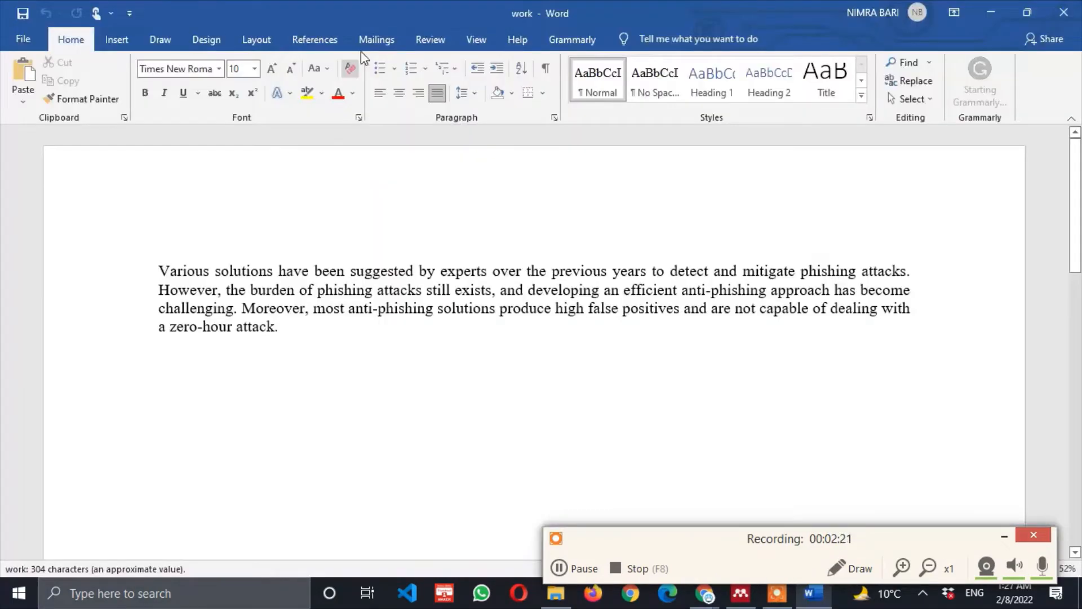
click(331, 46)
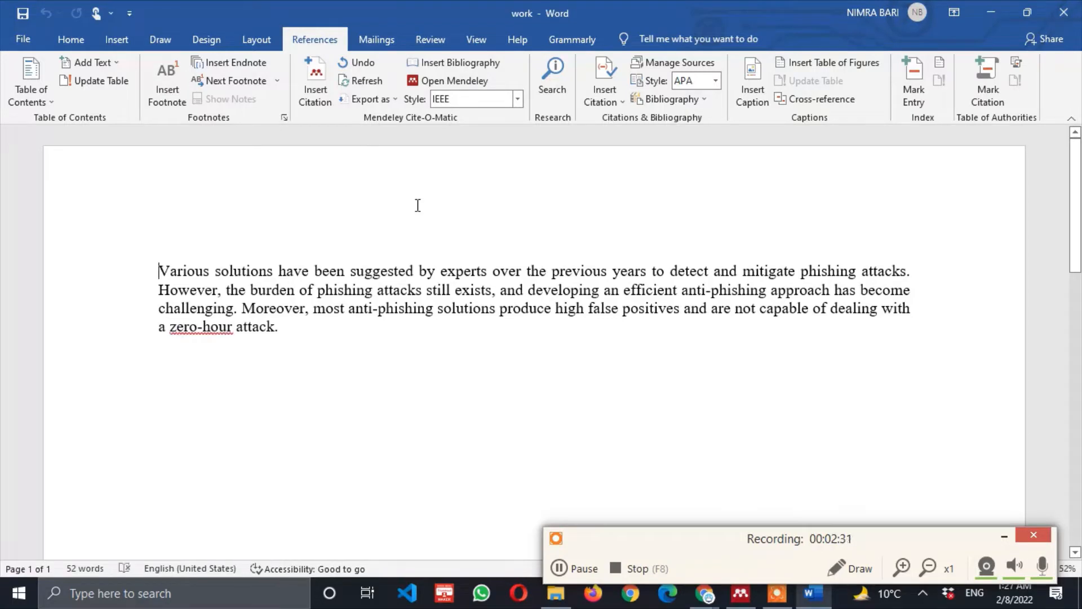
Switch to Mendeley Desktop and add the 2013 ModularNeural-SVM article PDF from Downloads to the library
click(741, 592)
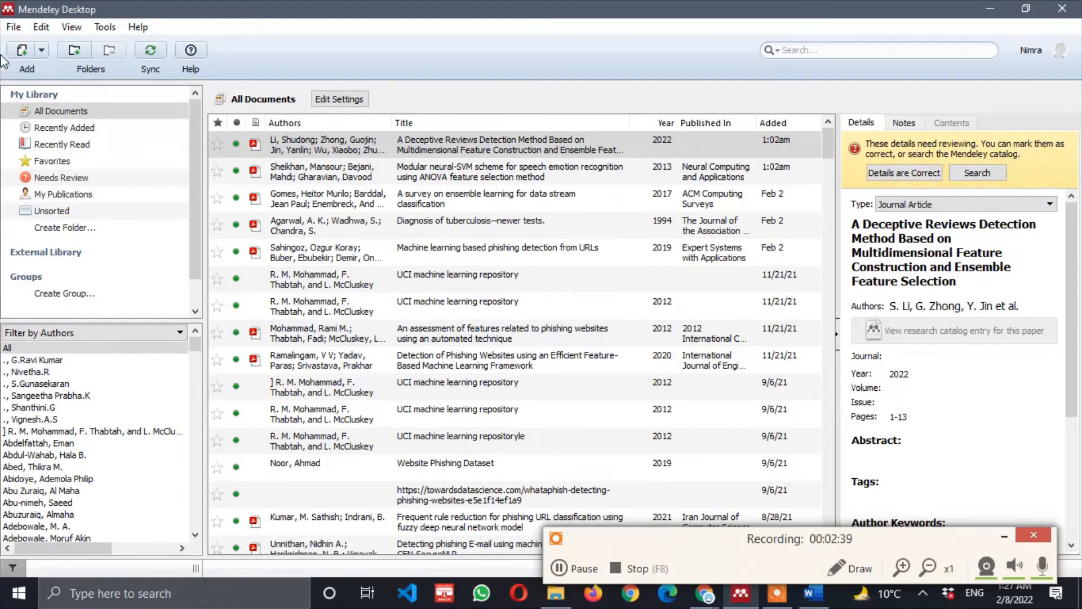
click(19, 51)
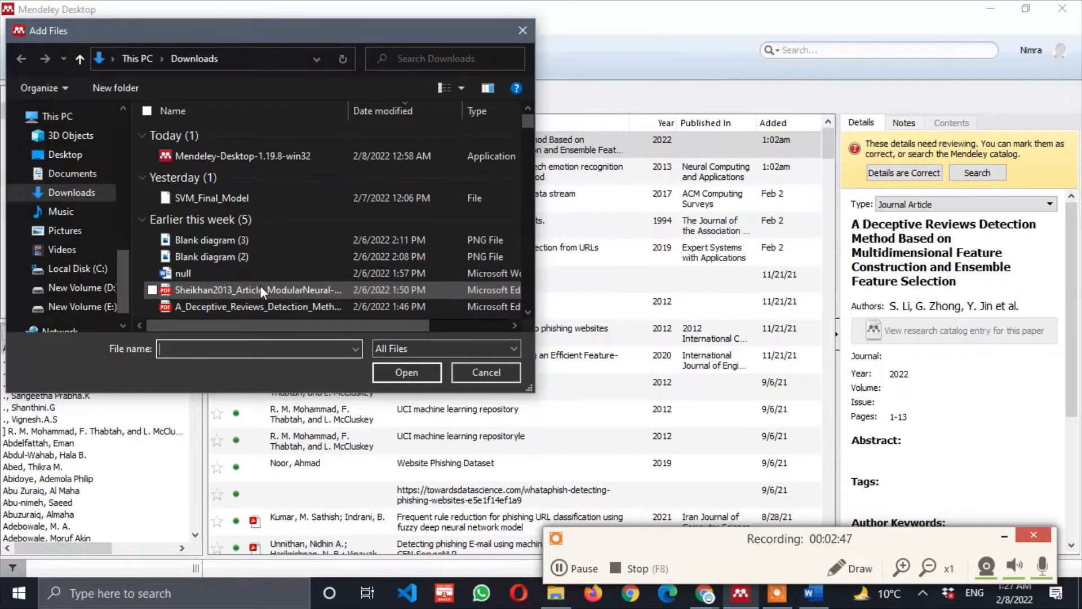
double_click(260, 288)
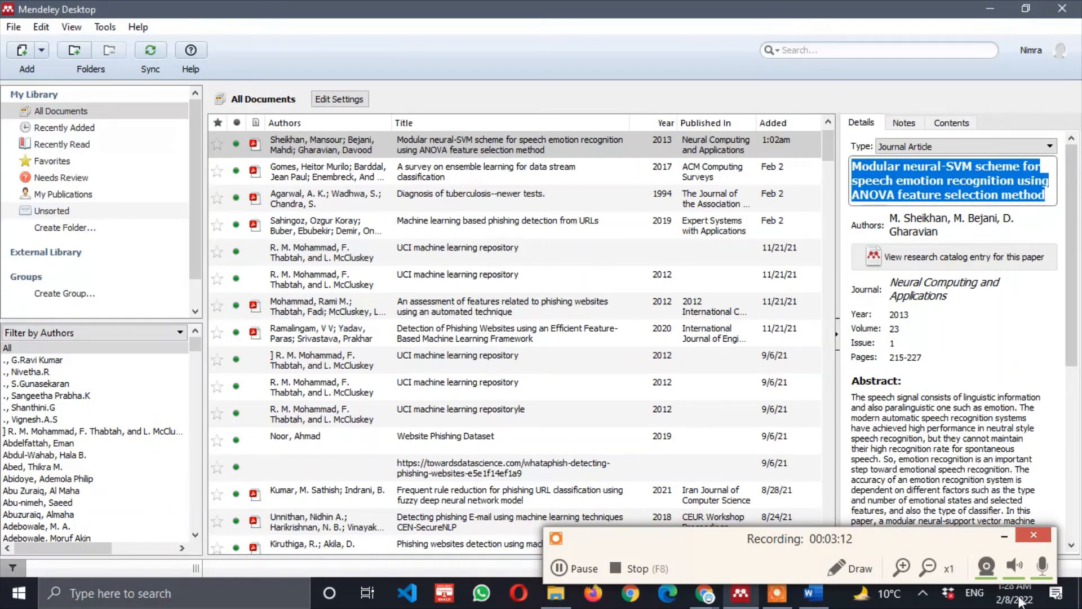
In Word, insert a Mendeley citation for "Modular neural-SVM scheme for speech emotion recognition using ANOVA feature selection method" right after the word "attack"
click(811, 593)
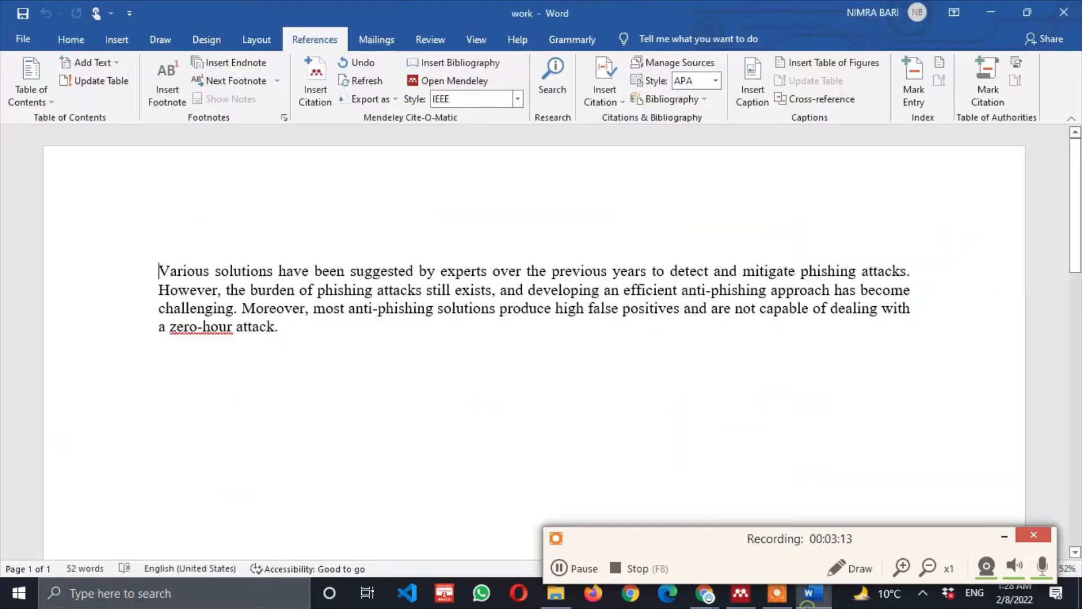
click(273, 333)
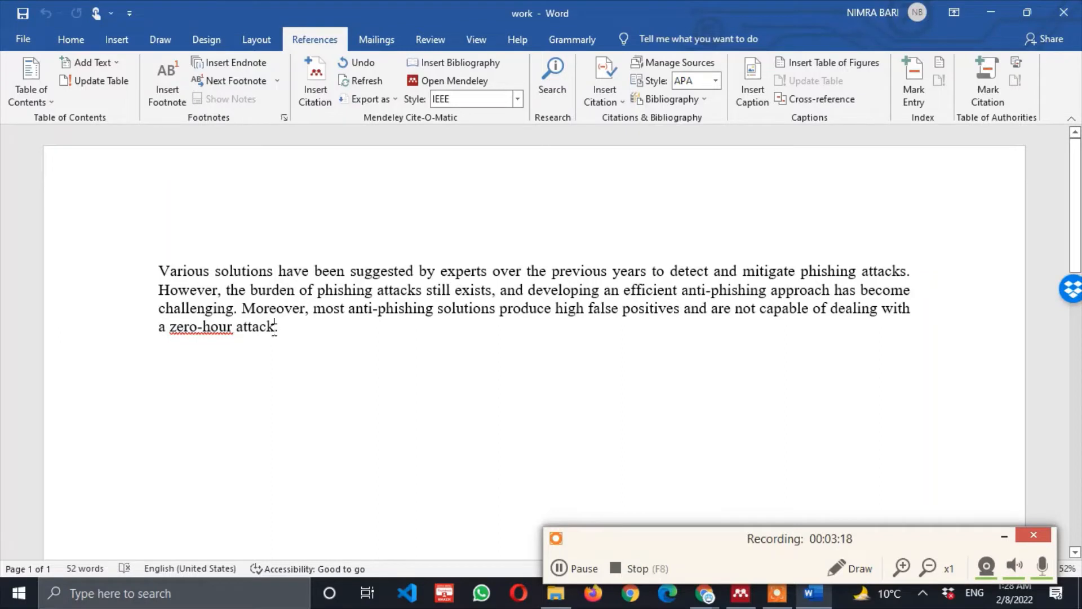
click(316, 94)
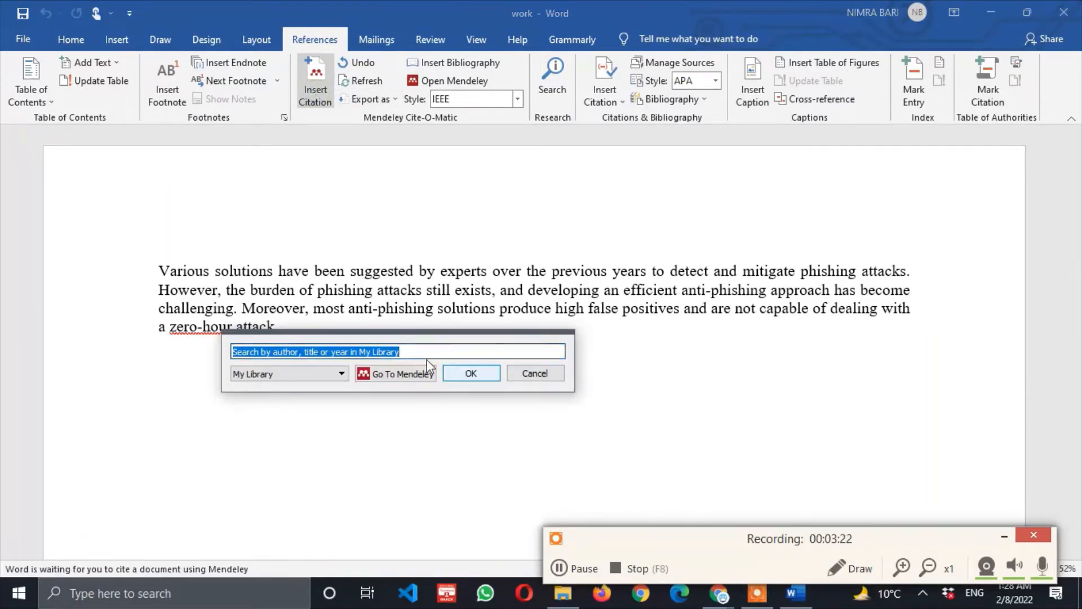
drag(425, 352, 230, 353)
key(BackSpace)
text(Modular neural-SVM scheme for speech emotion recognition using ANOVA feature selection method)
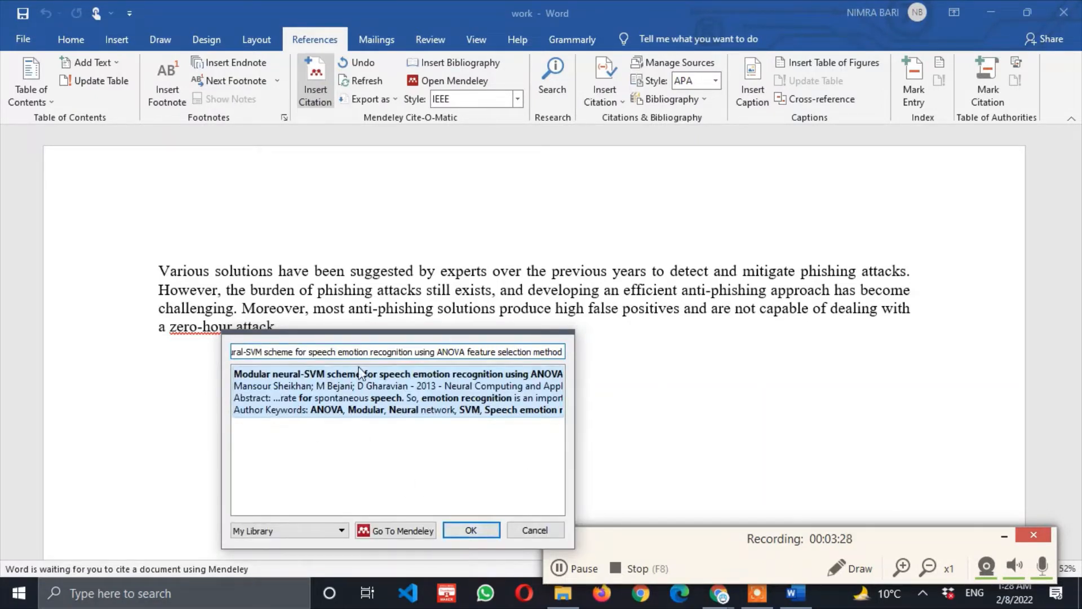
click(466, 535)
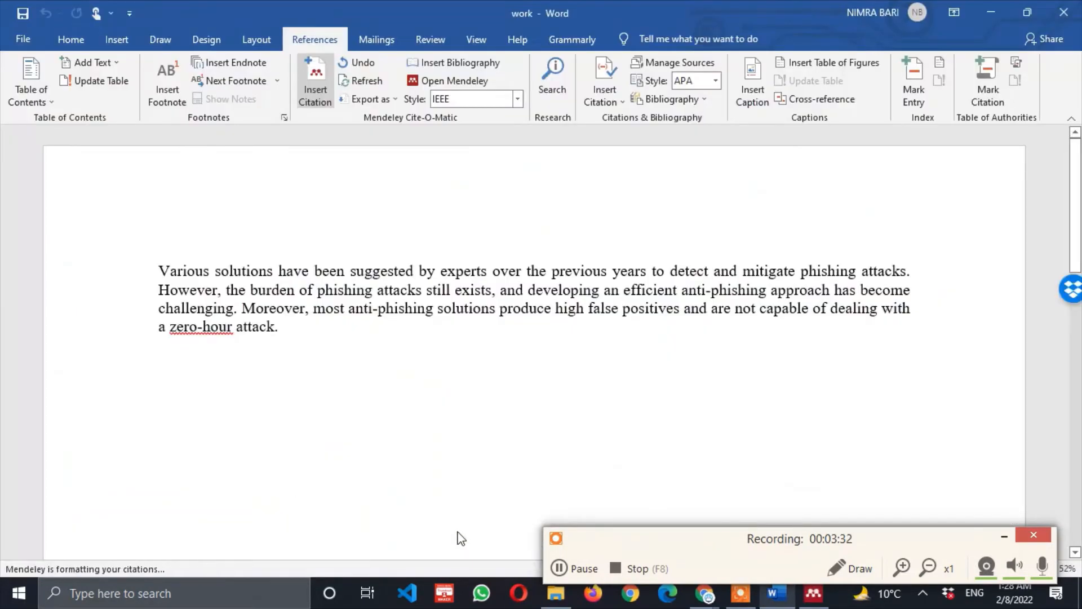
Add a "Refrences:" heading on its own line below the paragraph, followed by a new line
click(309, 329)
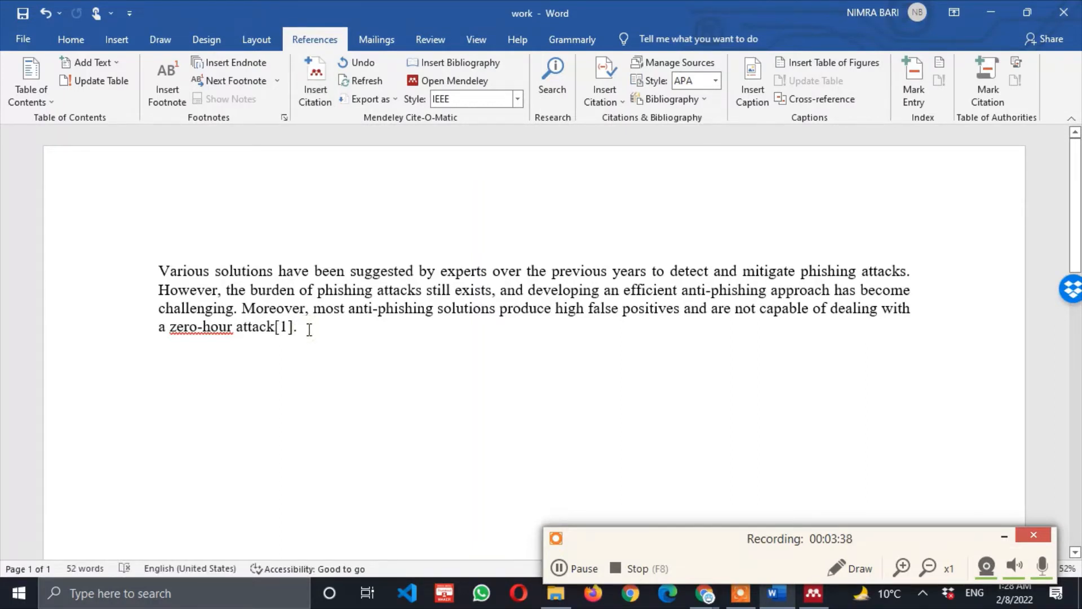
key(Return)
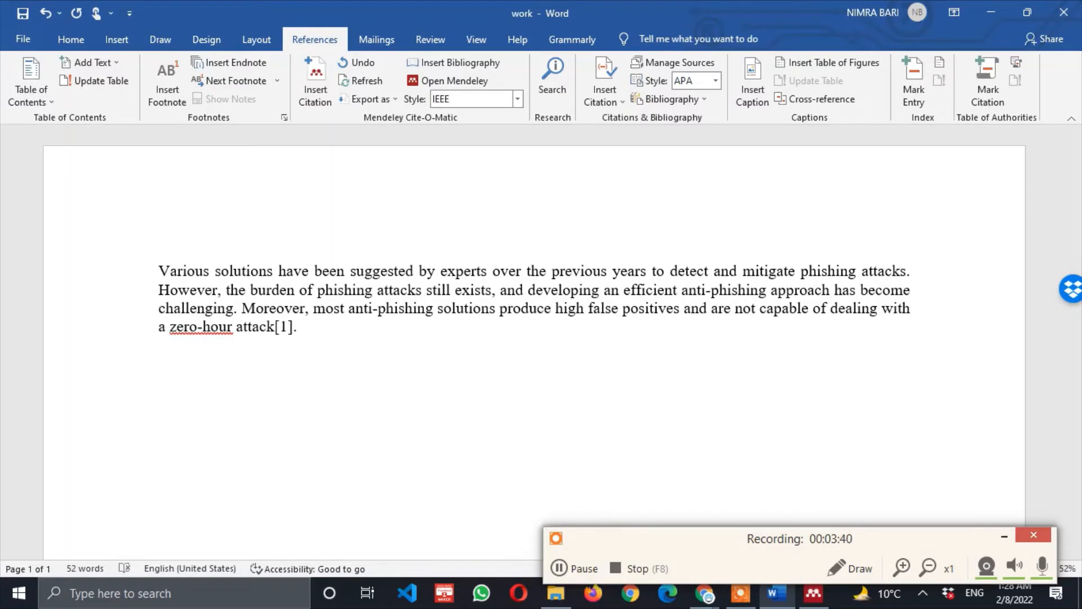
text(r)
text(R)
text(efrences)
text(:)
key(Return)
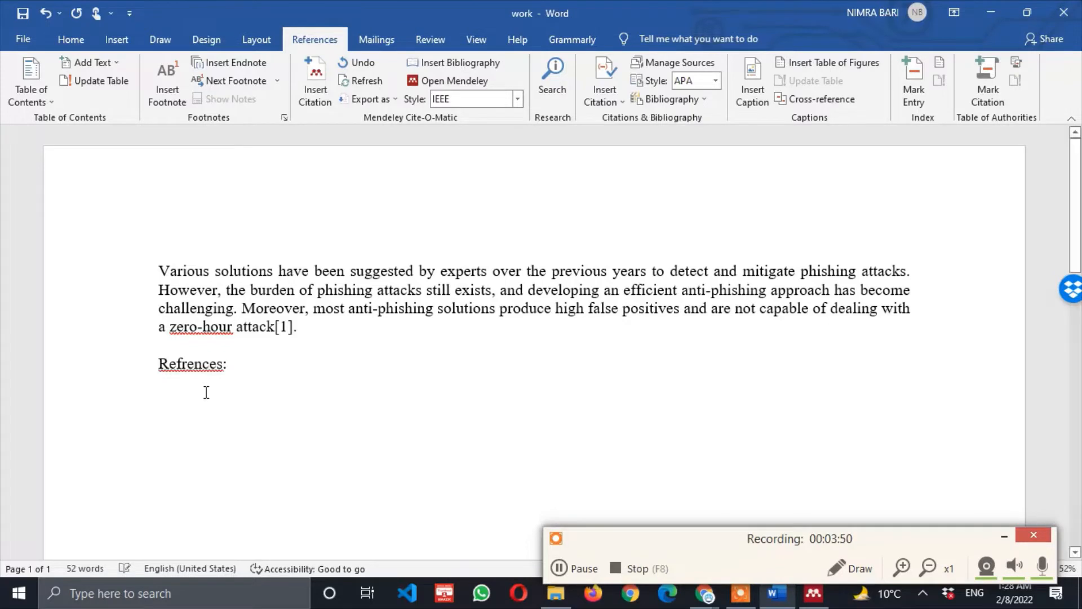
Correct the heading's spelling to "References:" and insert the Mendeley bibliography on a new line below it
right_click(202, 364)
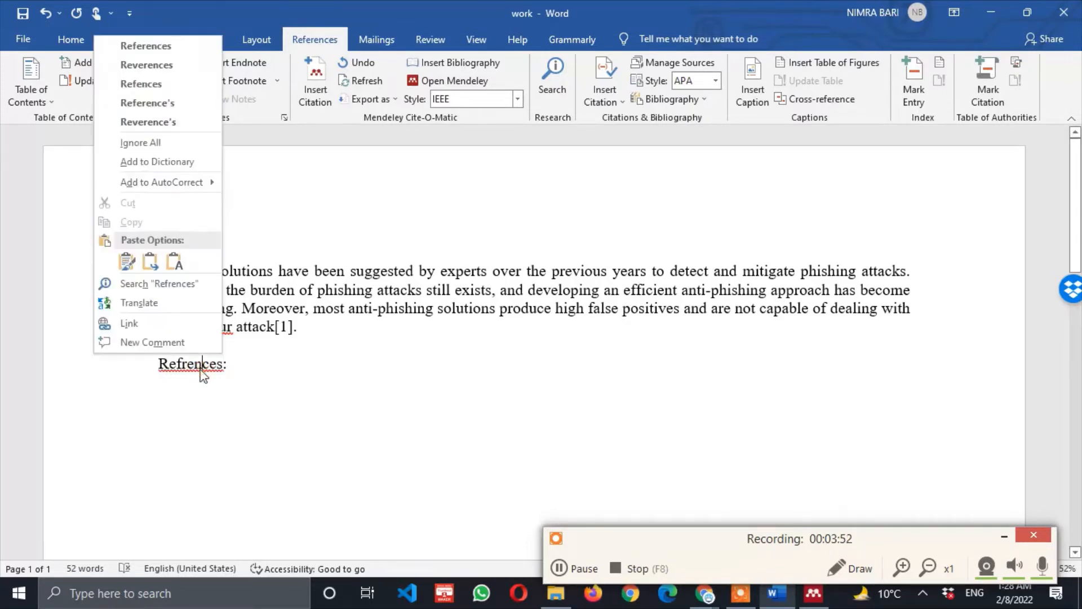
click(162, 47)
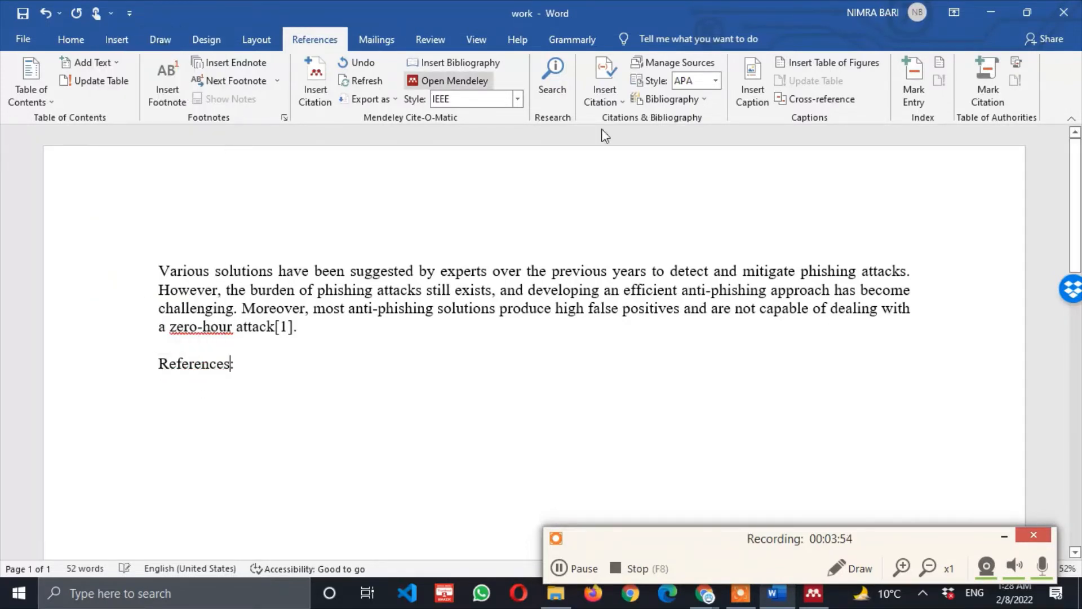
click(247, 360)
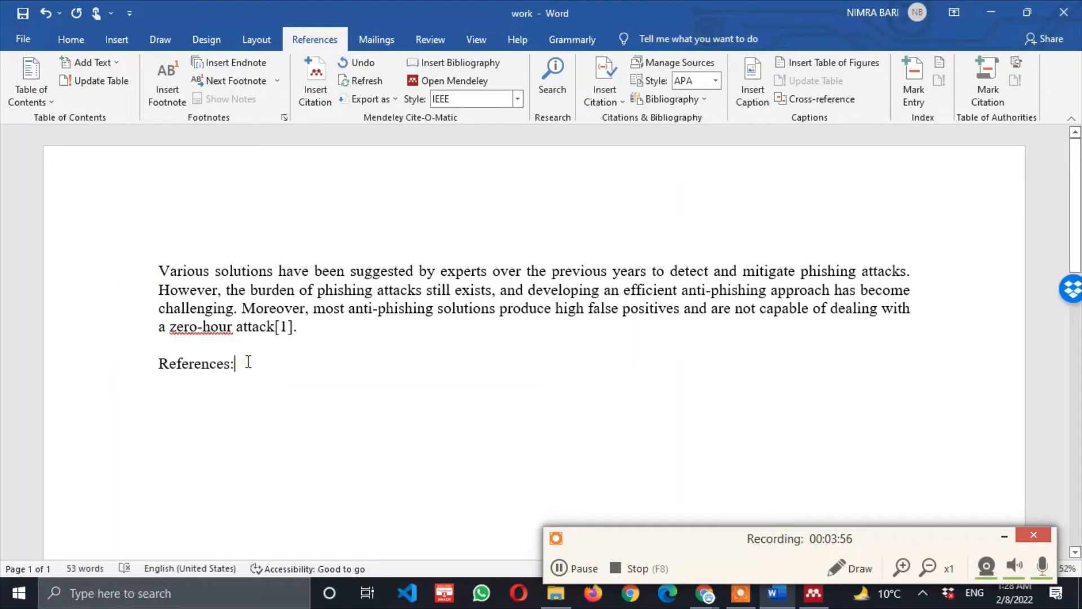
key(Return)
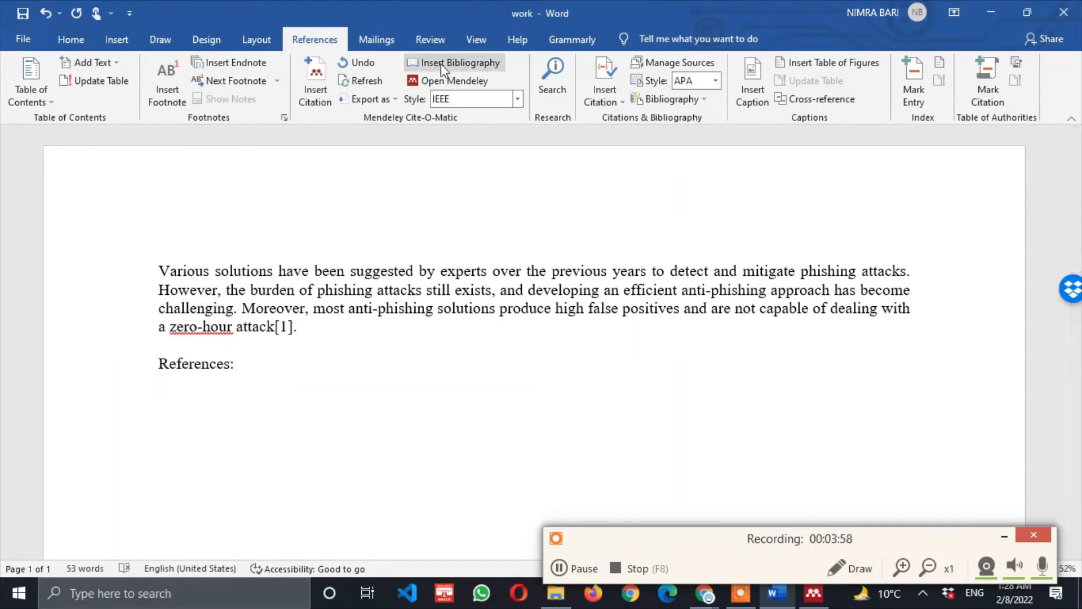
click(475, 61)
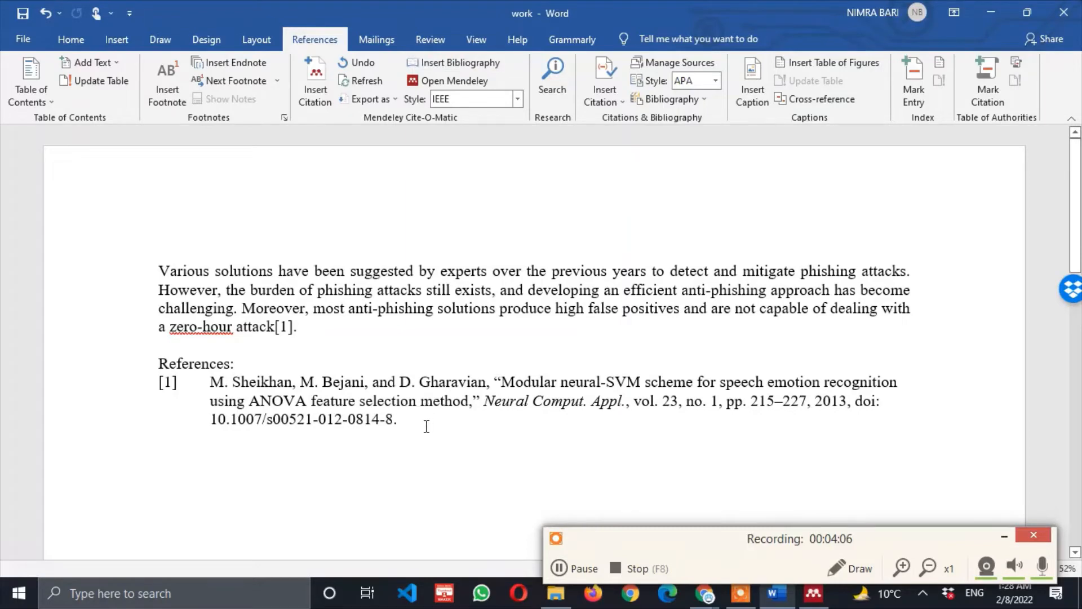
Select the inserted bibliography entry and choose IEEE as the Mendeley citation style
drag(427, 427, 210, 386)
click(749, 321)
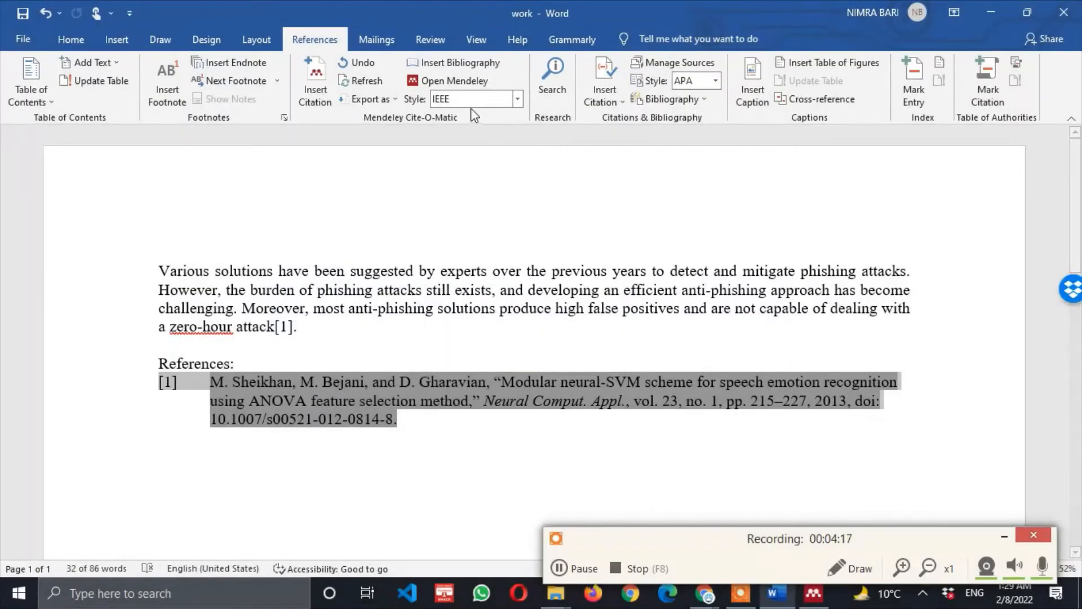
click(586, 568)
click(586, 568)
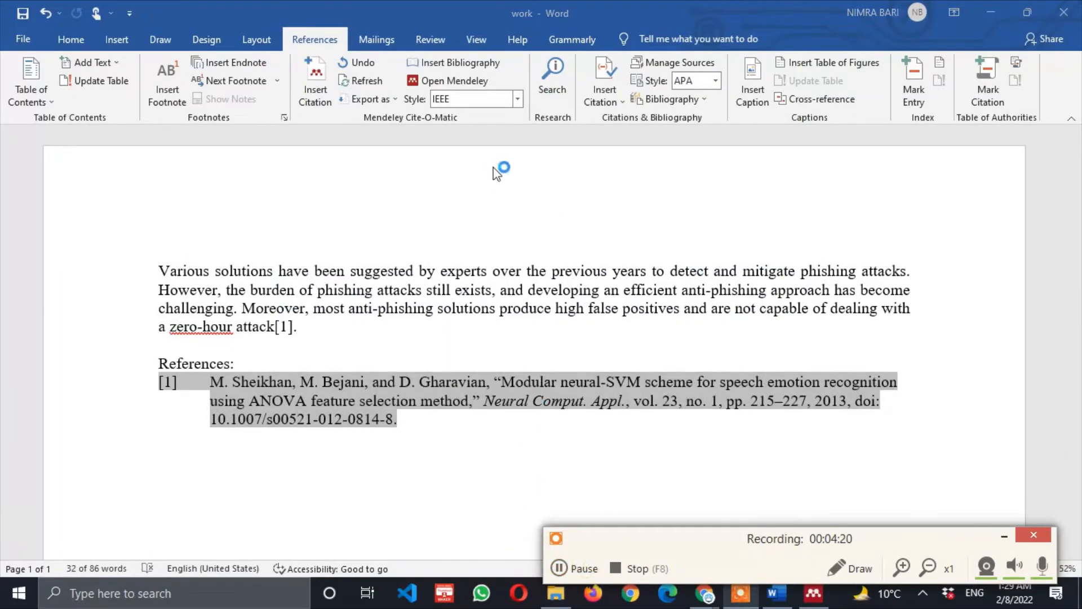
click(517, 99)
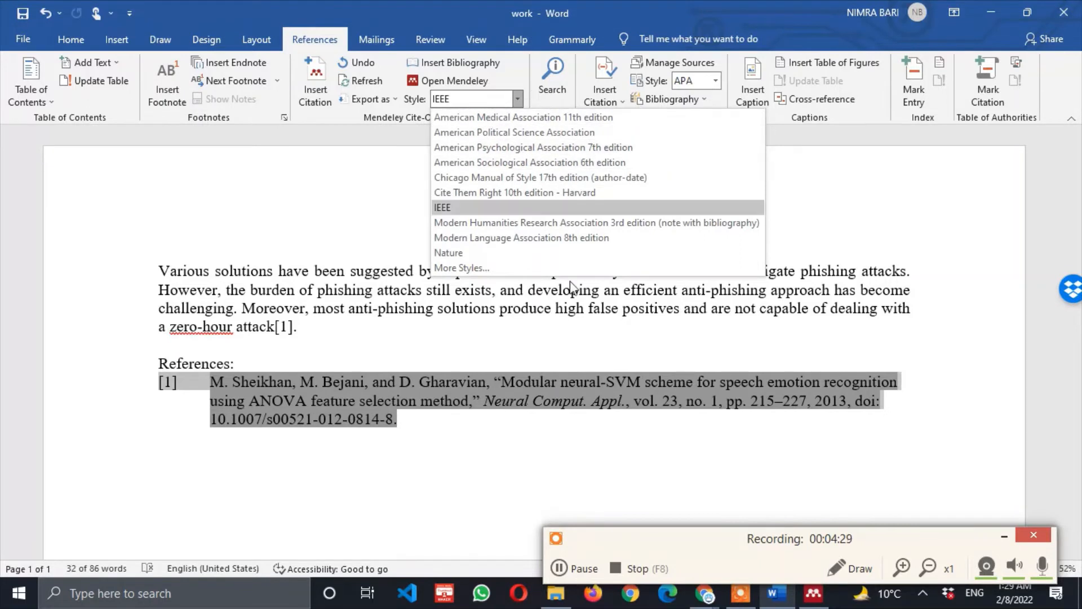
click(456, 207)
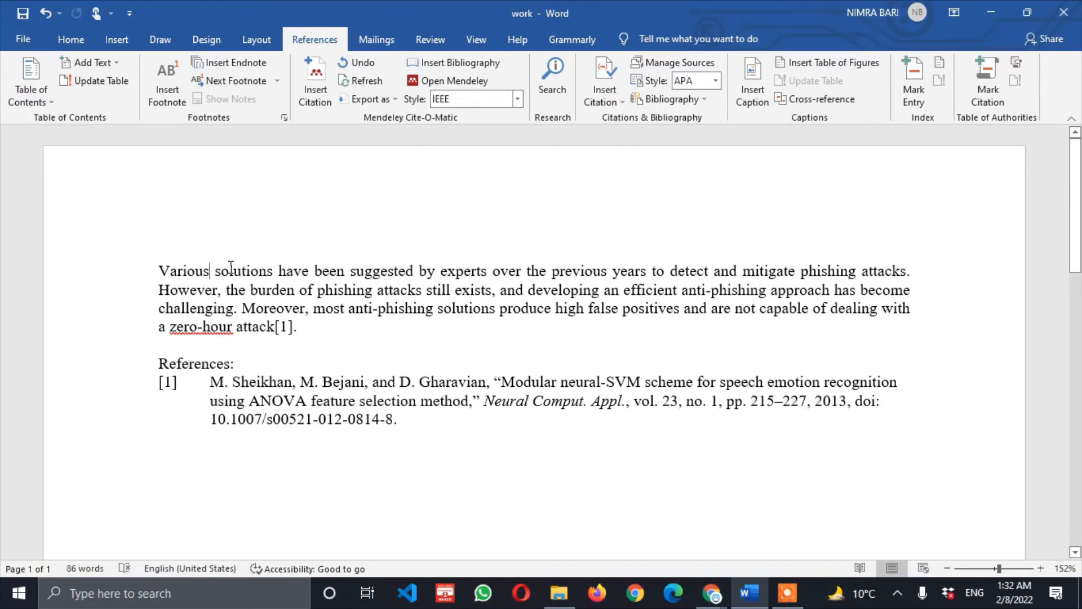
Insert a Mendeley citation for "Feature Selections for the Classification of Webpages to Detect Phishing Attacks: A Survey" right after the word "Various"
click(312, 96)
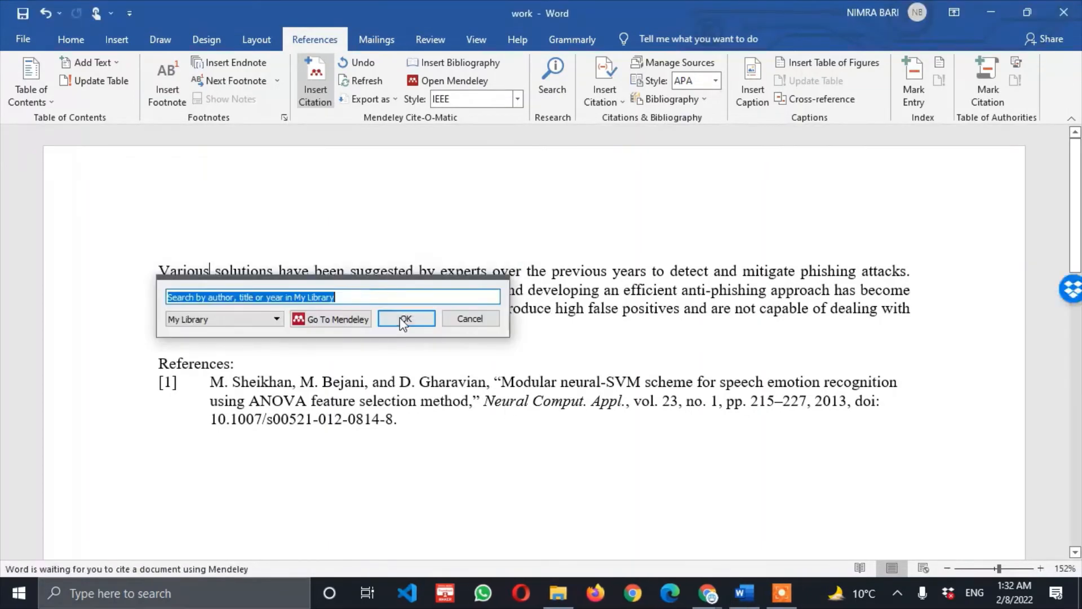
click(327, 319)
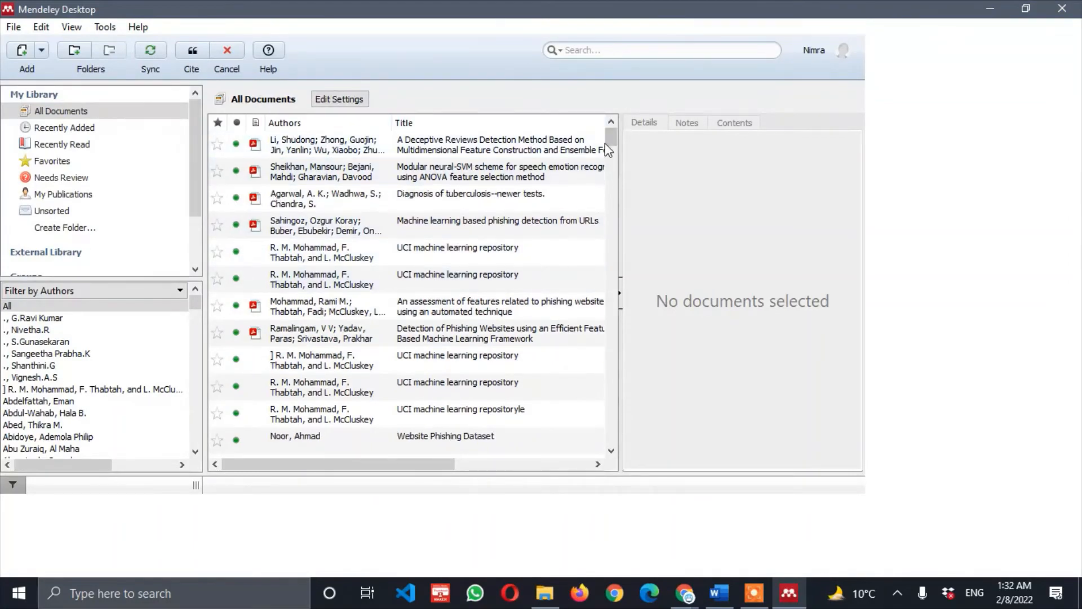
drag(607, 148, 610, 192)
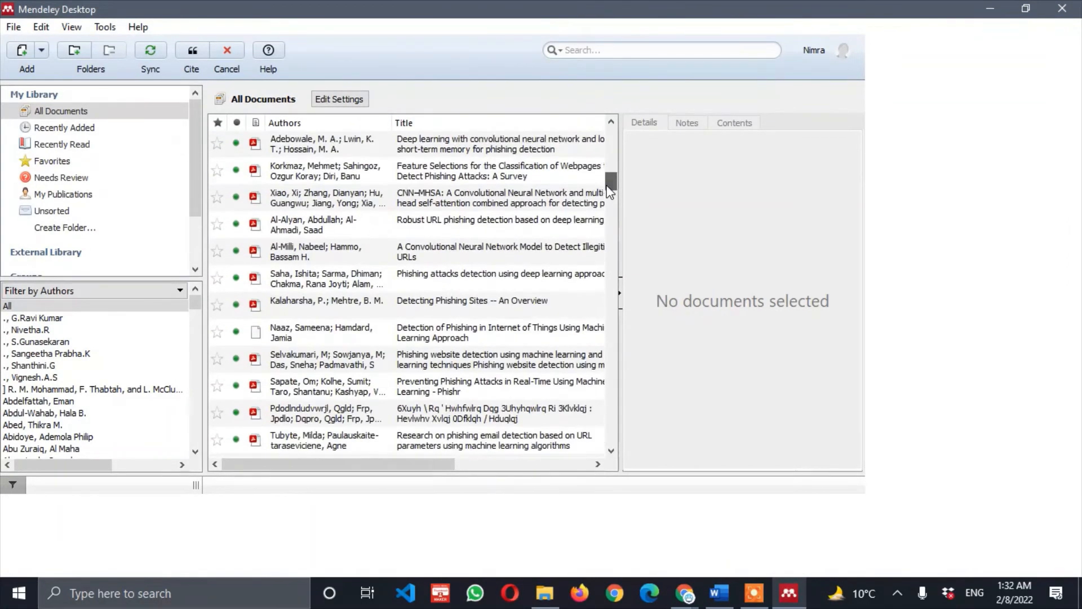
click(420, 177)
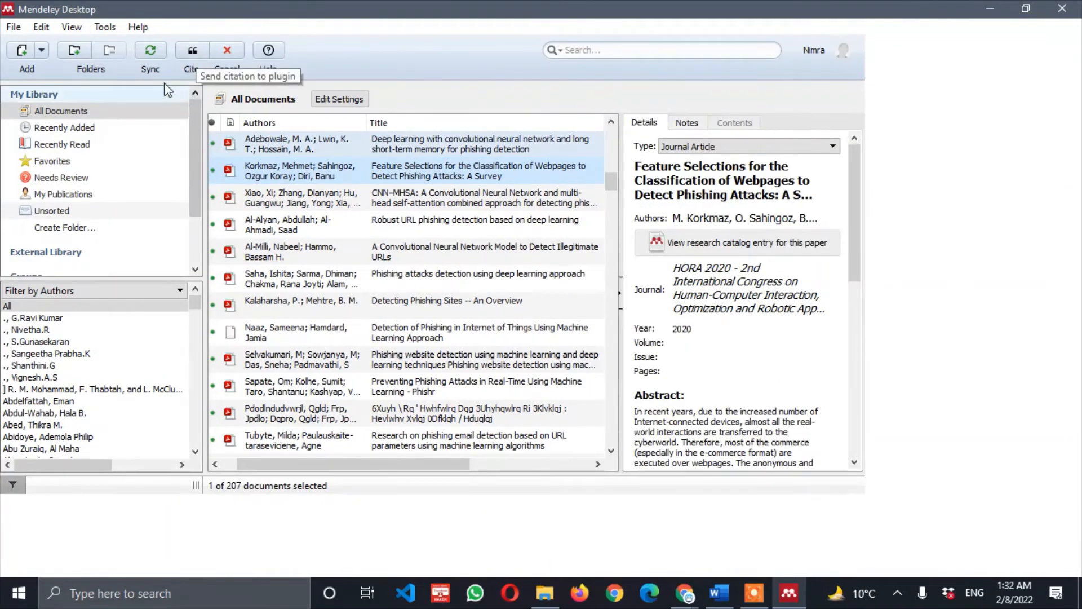
click(194, 51)
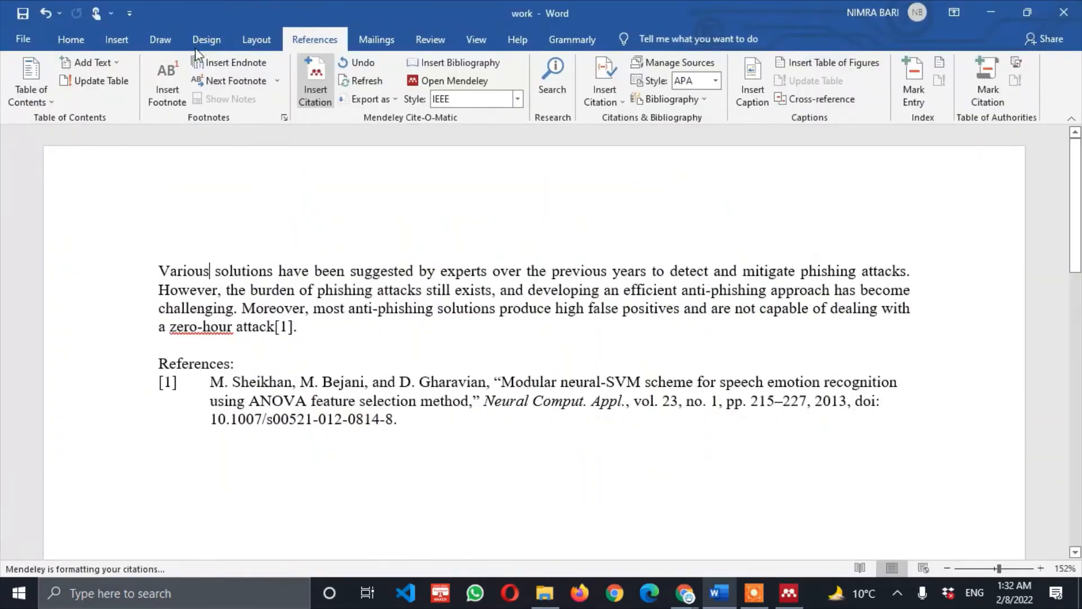
key(alt+m)
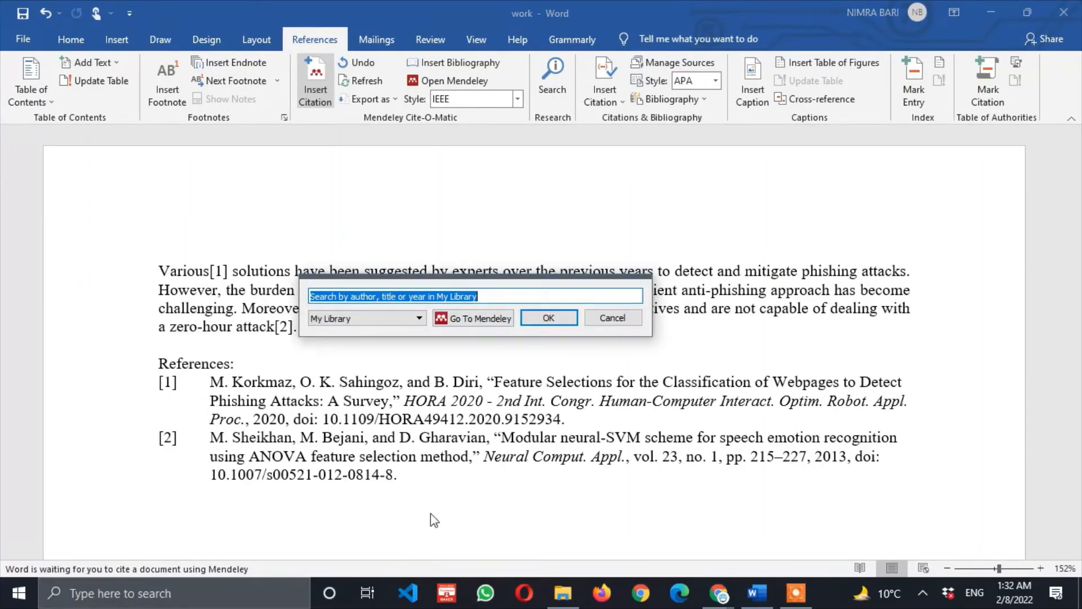
click(612, 317)
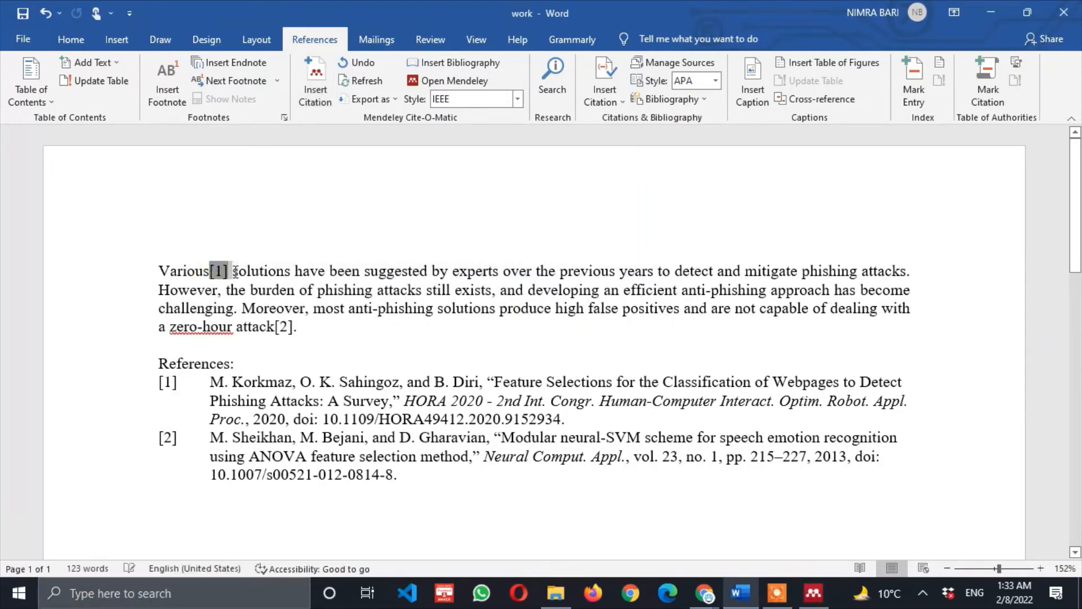
Check the in-text citations after "Various" and "attack" against the entries in the reference list
click(220, 271)
click(281, 327)
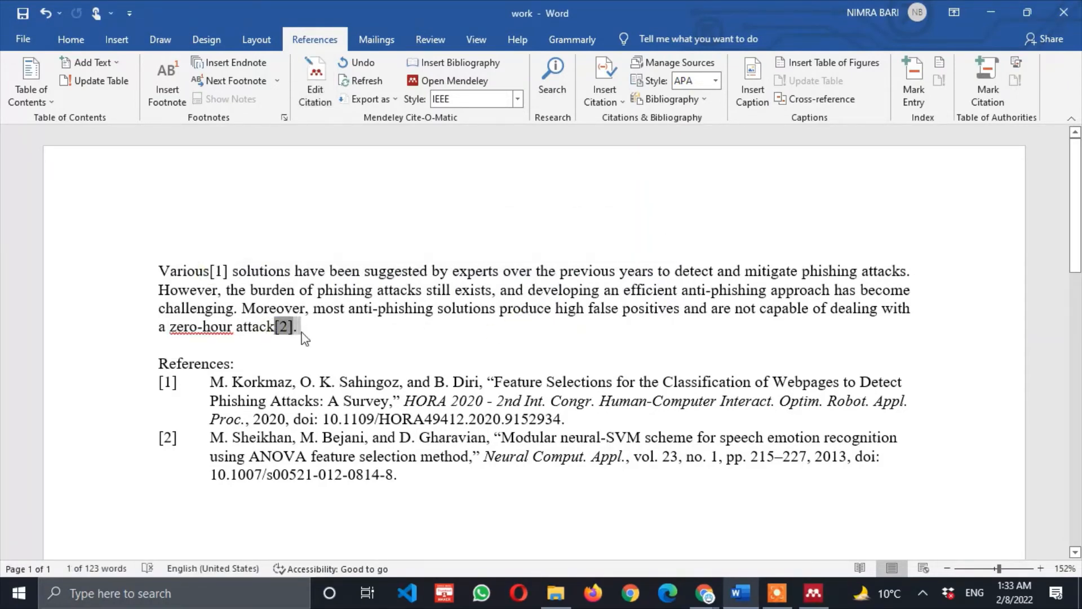
click(768, 380)
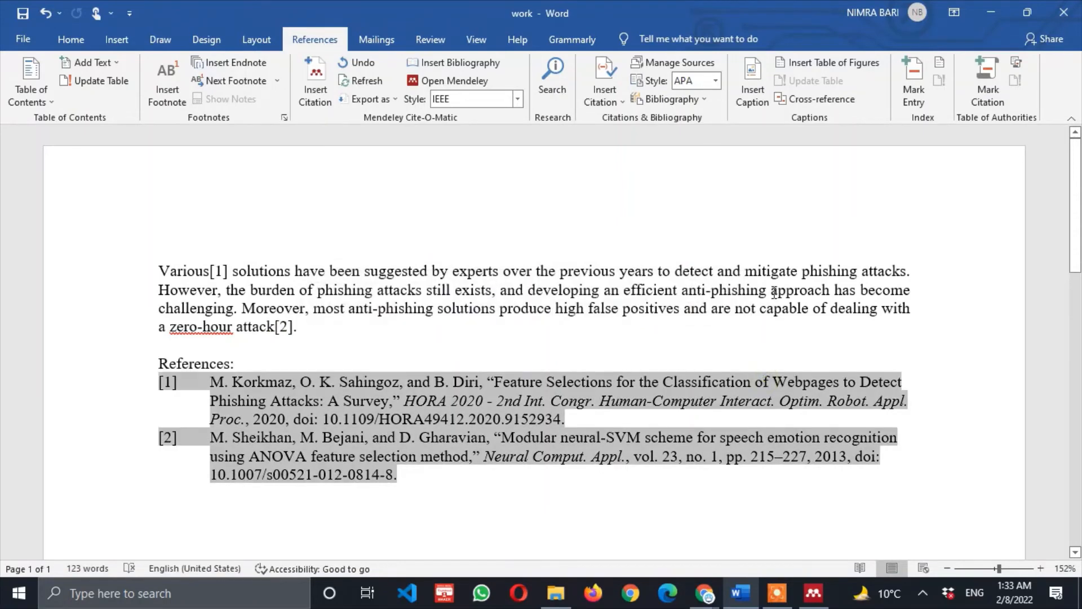
Insert a Mendeley citation for "Deep learning with convolutional neural network and long short-term memory for phishing detection" right before the word "approach"
click(771, 291)
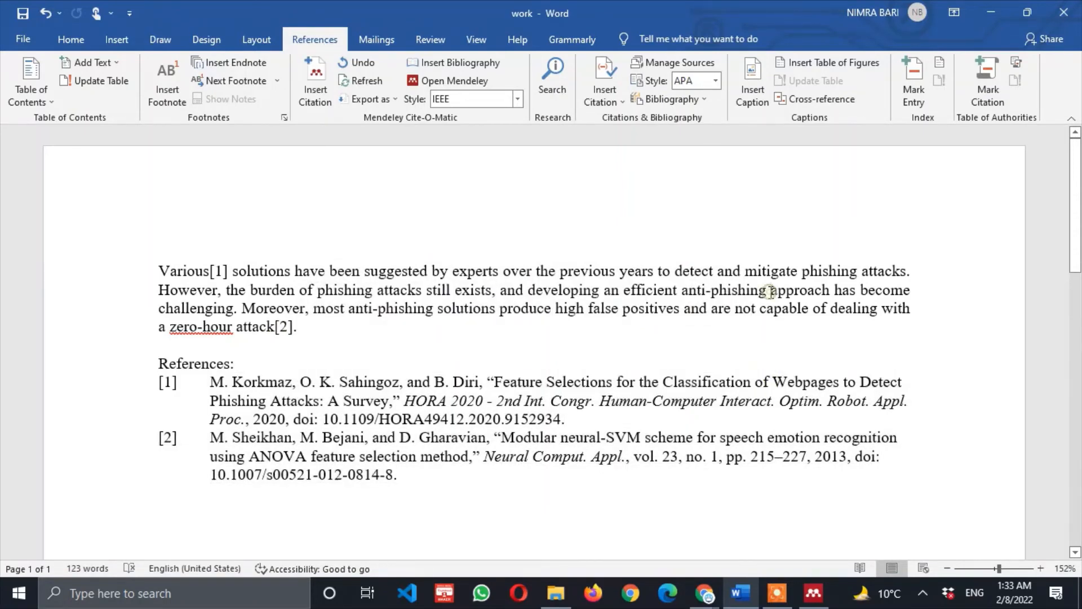
click(311, 101)
click(871, 337)
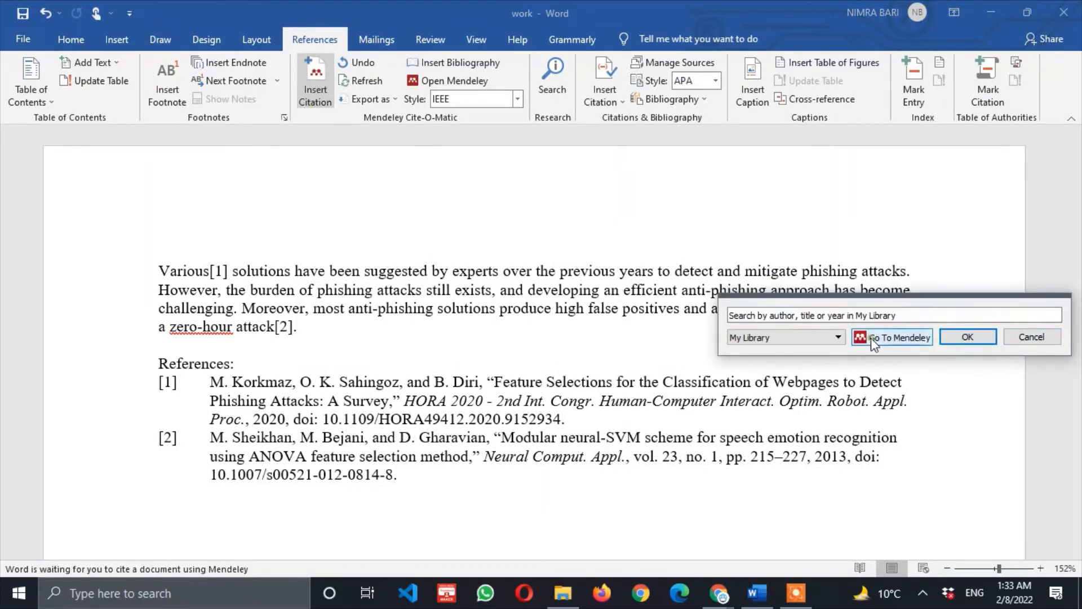
click(388, 141)
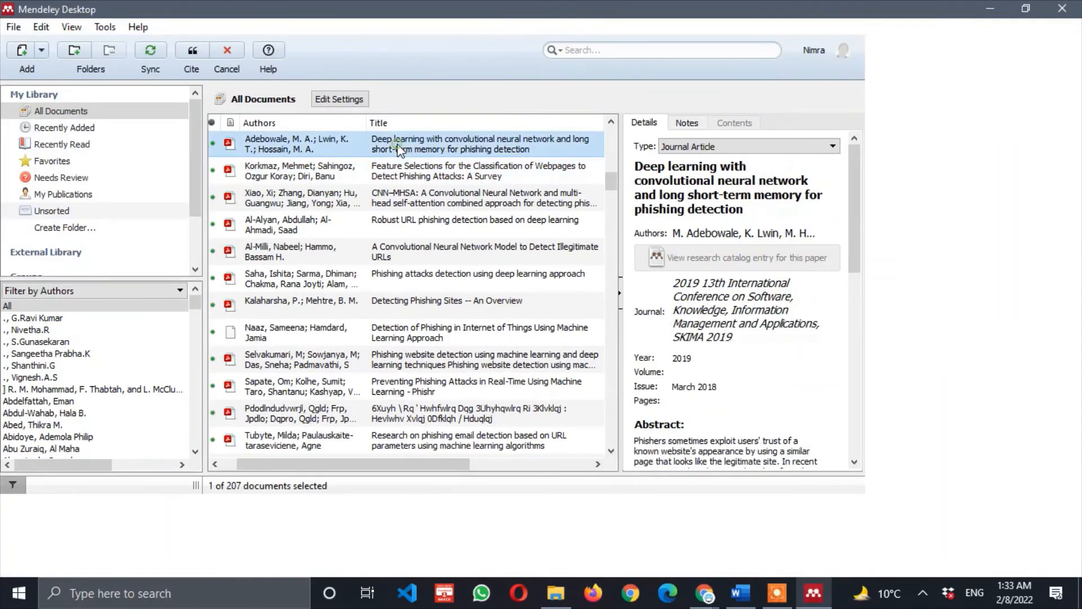
click(198, 56)
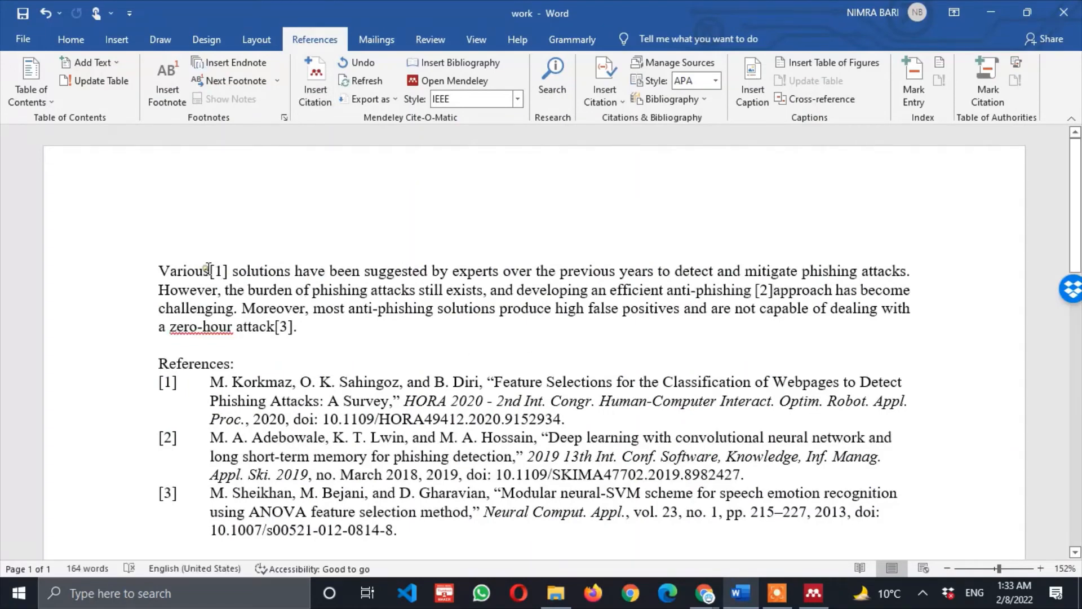
Review the numbering of the citations after "Various", before "approach" and after "attack"
double_click(191, 271)
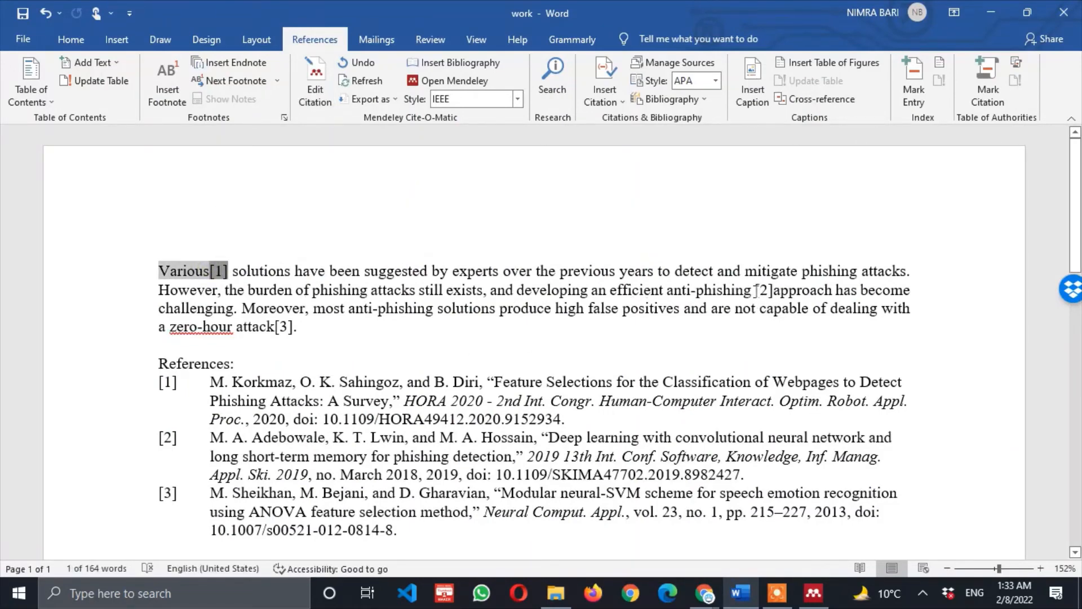
click(756, 290)
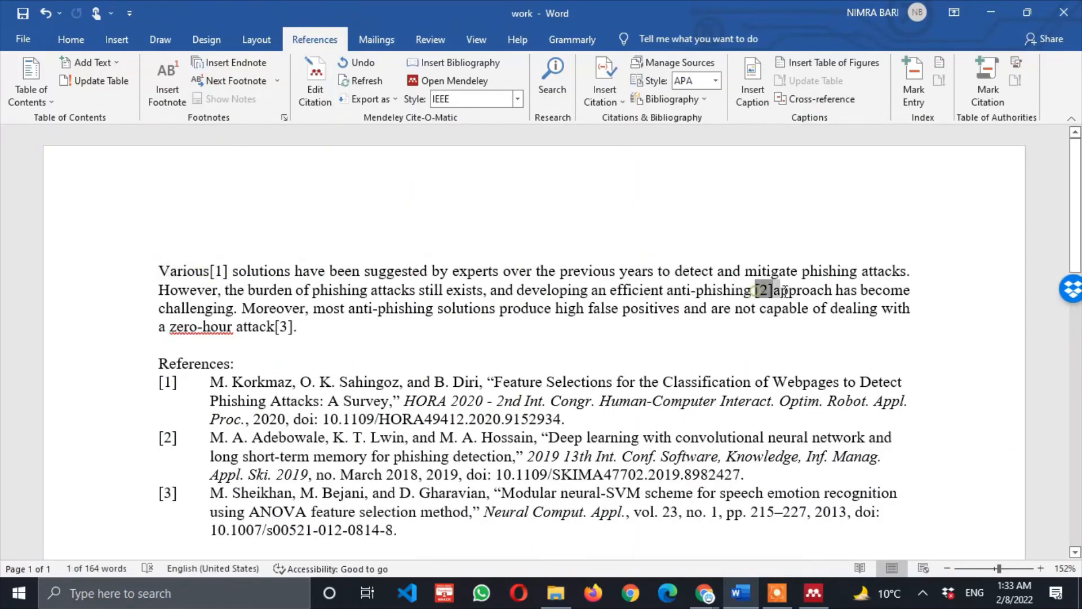
click(280, 329)
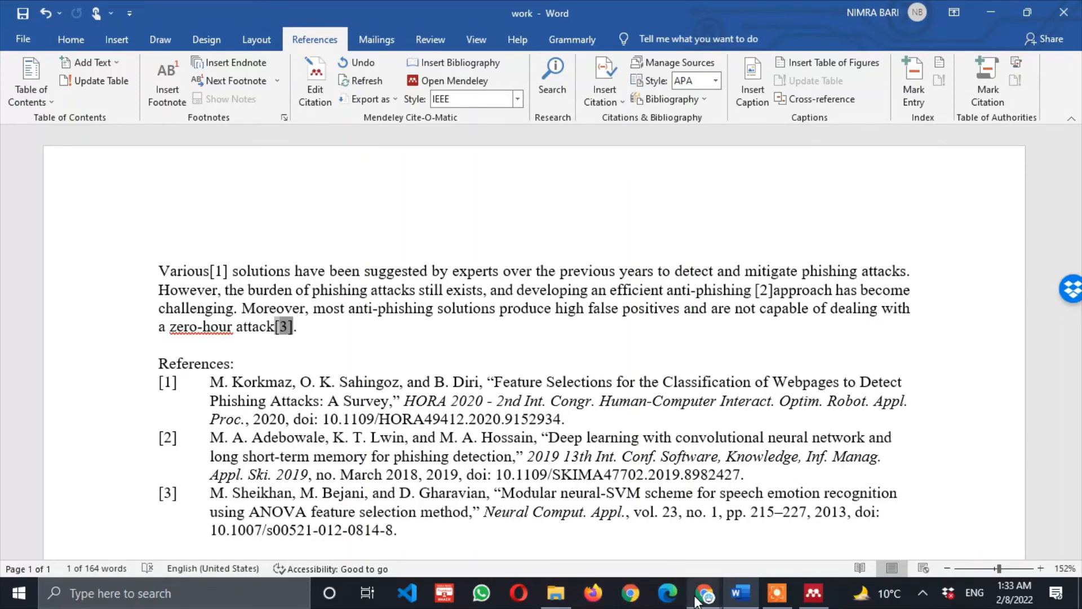
Switch to Chrome and bring up the Computer world channel page on YouTube
mouse_move(696, 602)
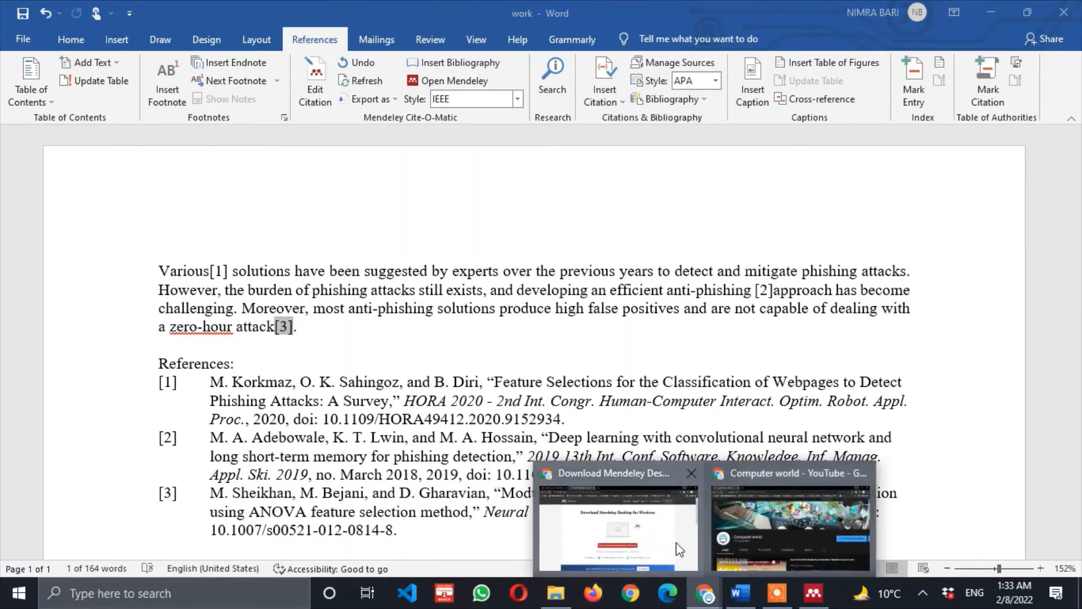
click(594, 536)
click(121, 5)
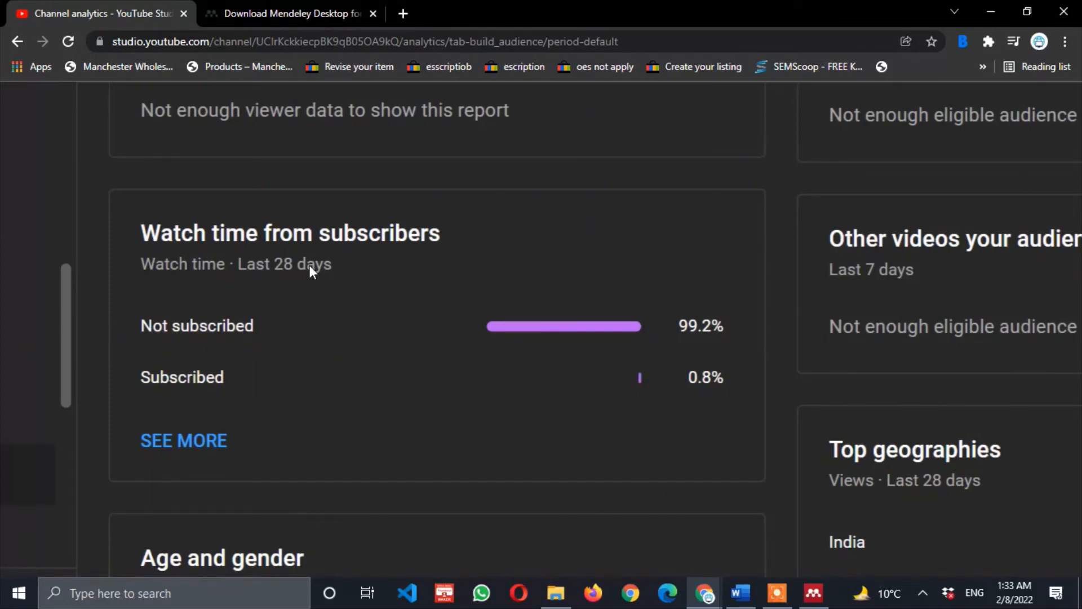
mouse_move(292, 251)
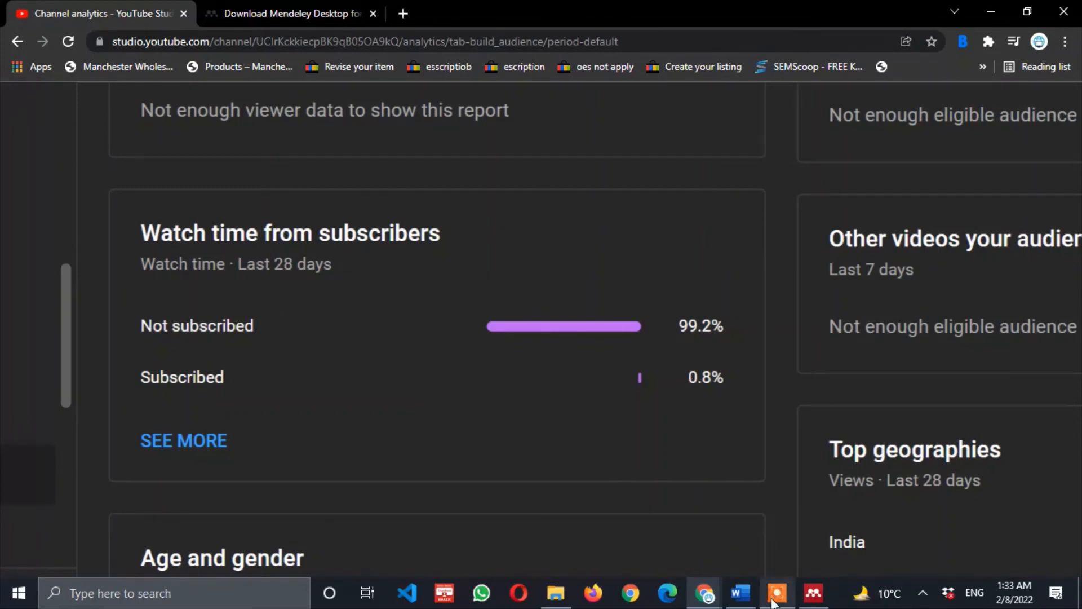
click(713, 597)
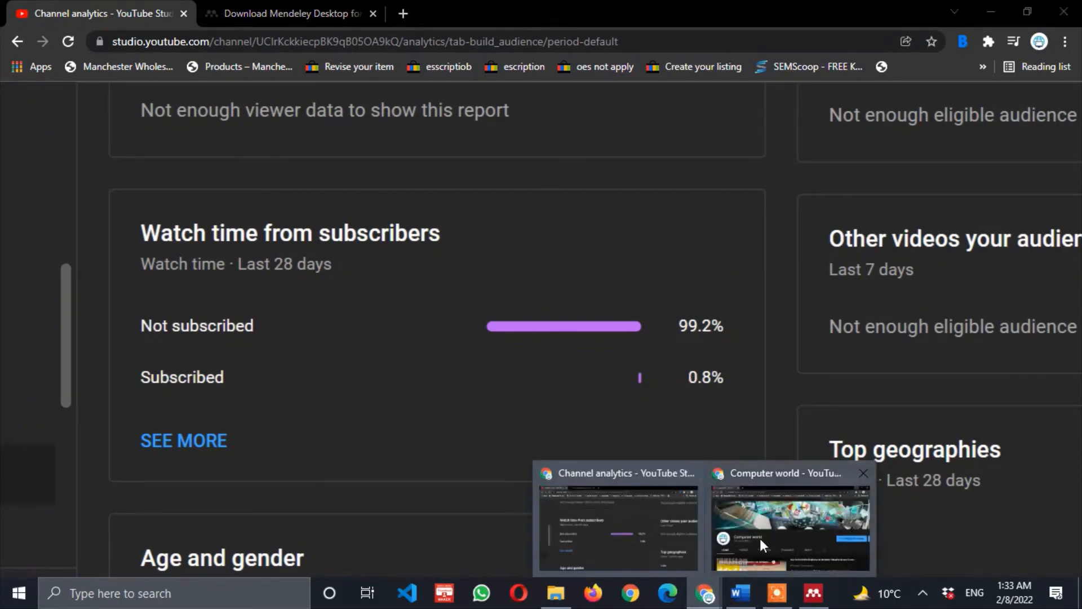
click(759, 538)
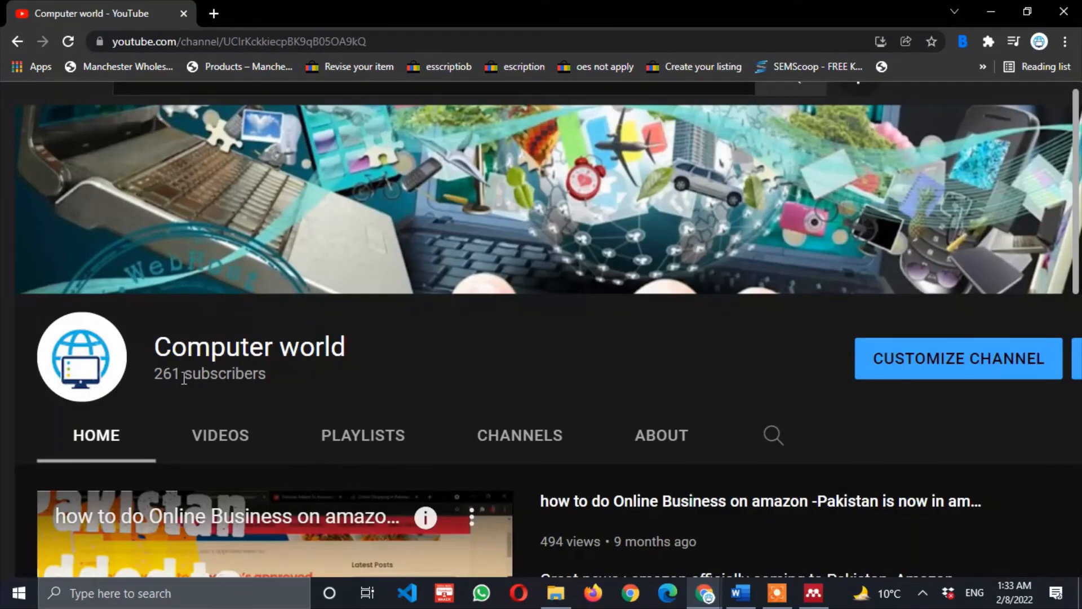